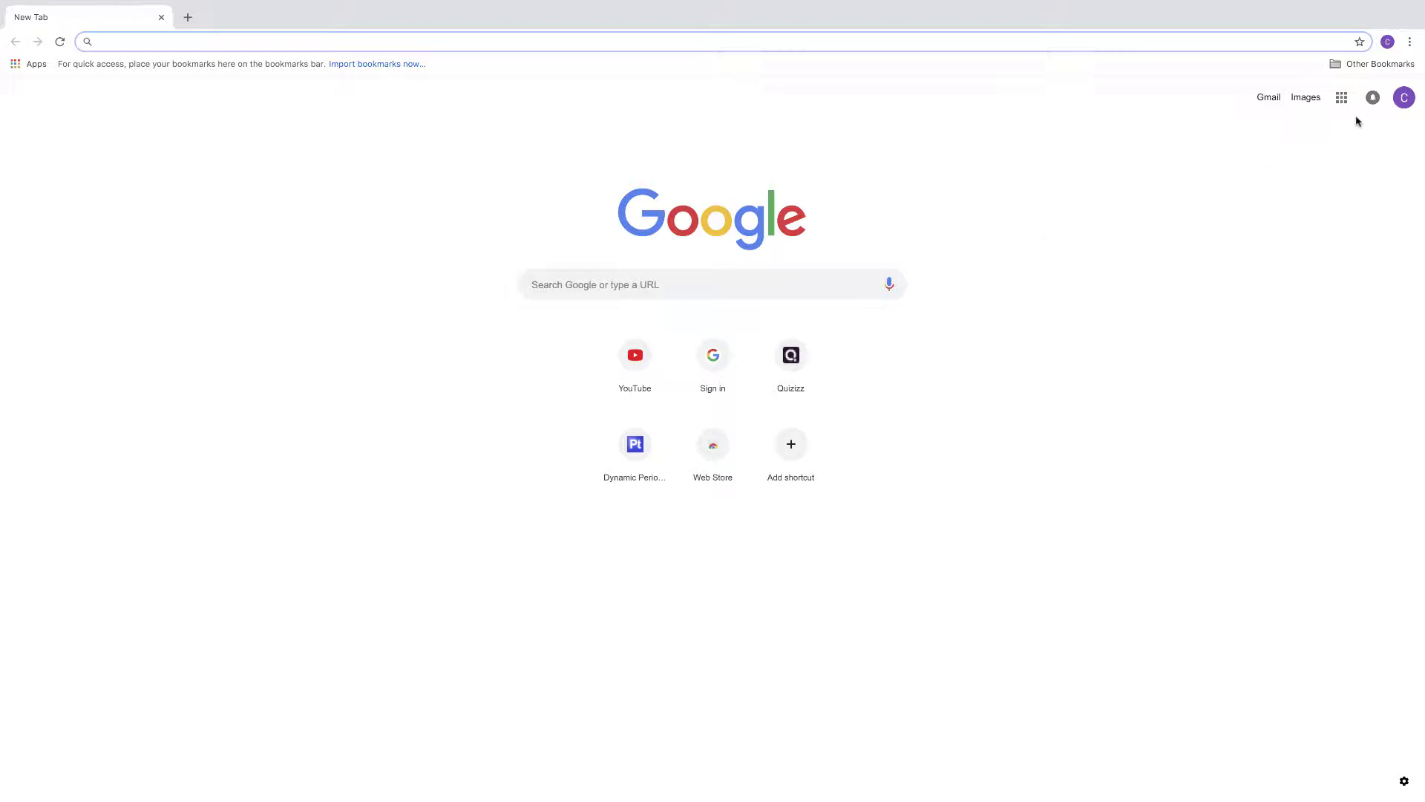
Open Google Drive's My Drive page from the Google apps grid.
left_click(1341, 97)
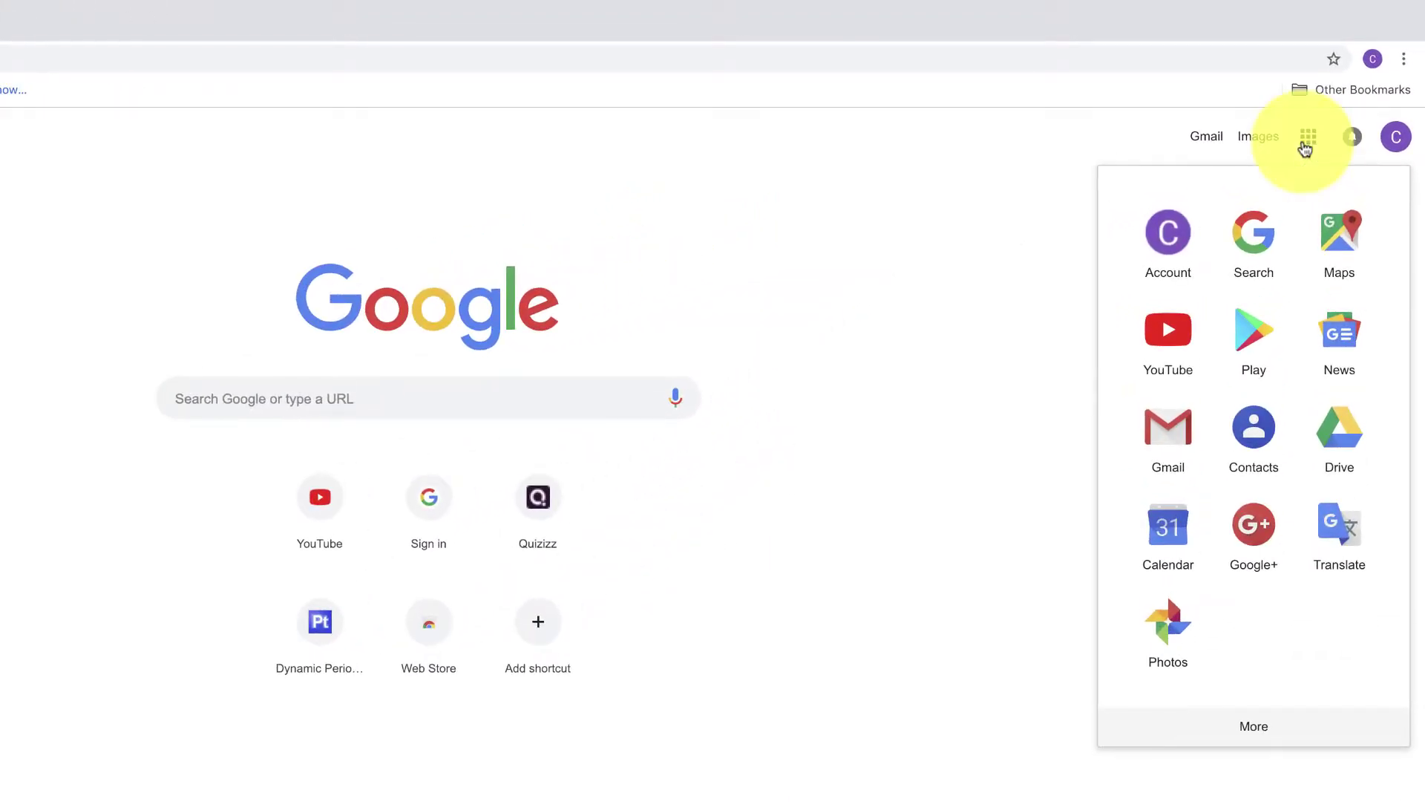
left_click(1339, 439)
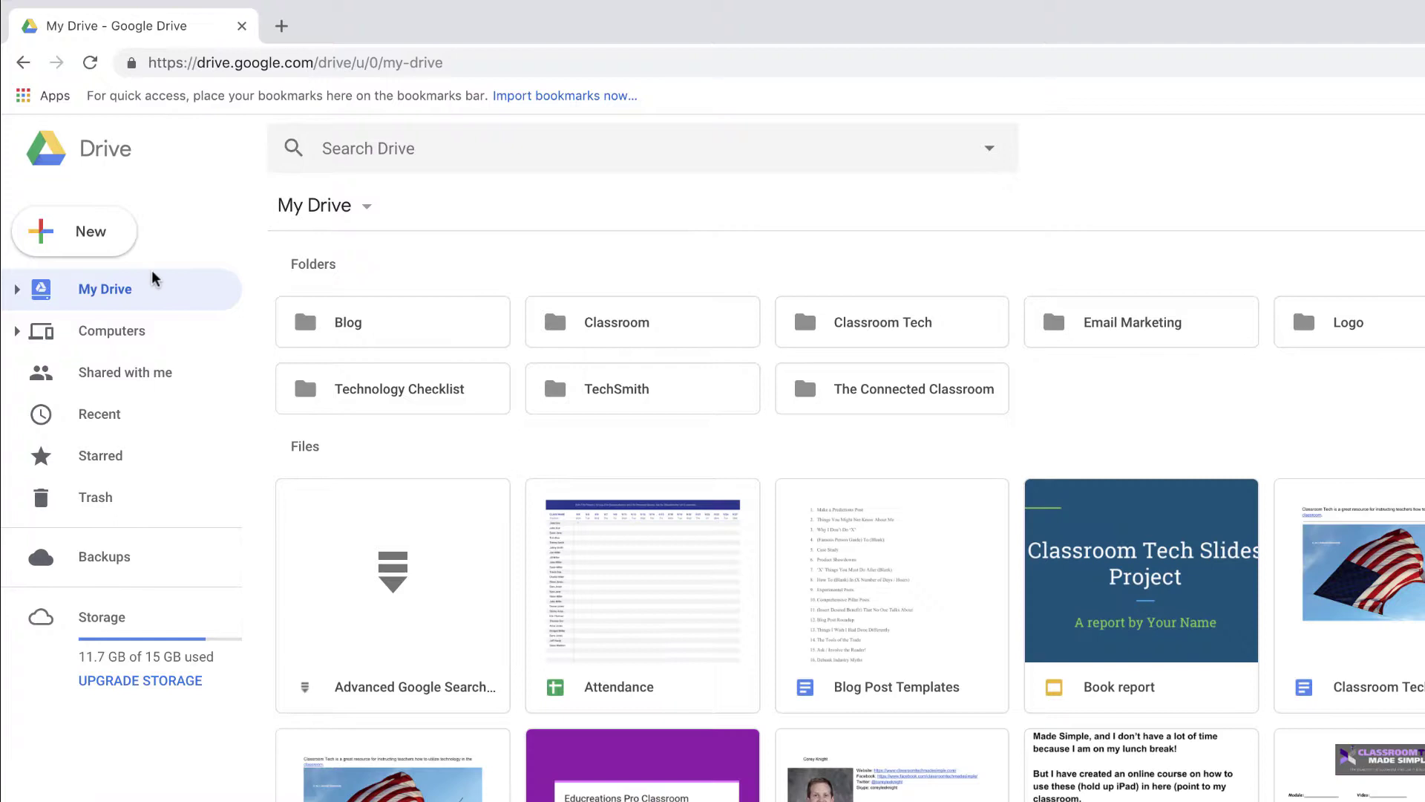
Create a blank Google Form from Drive's New > More menu.
left_click(103, 242)
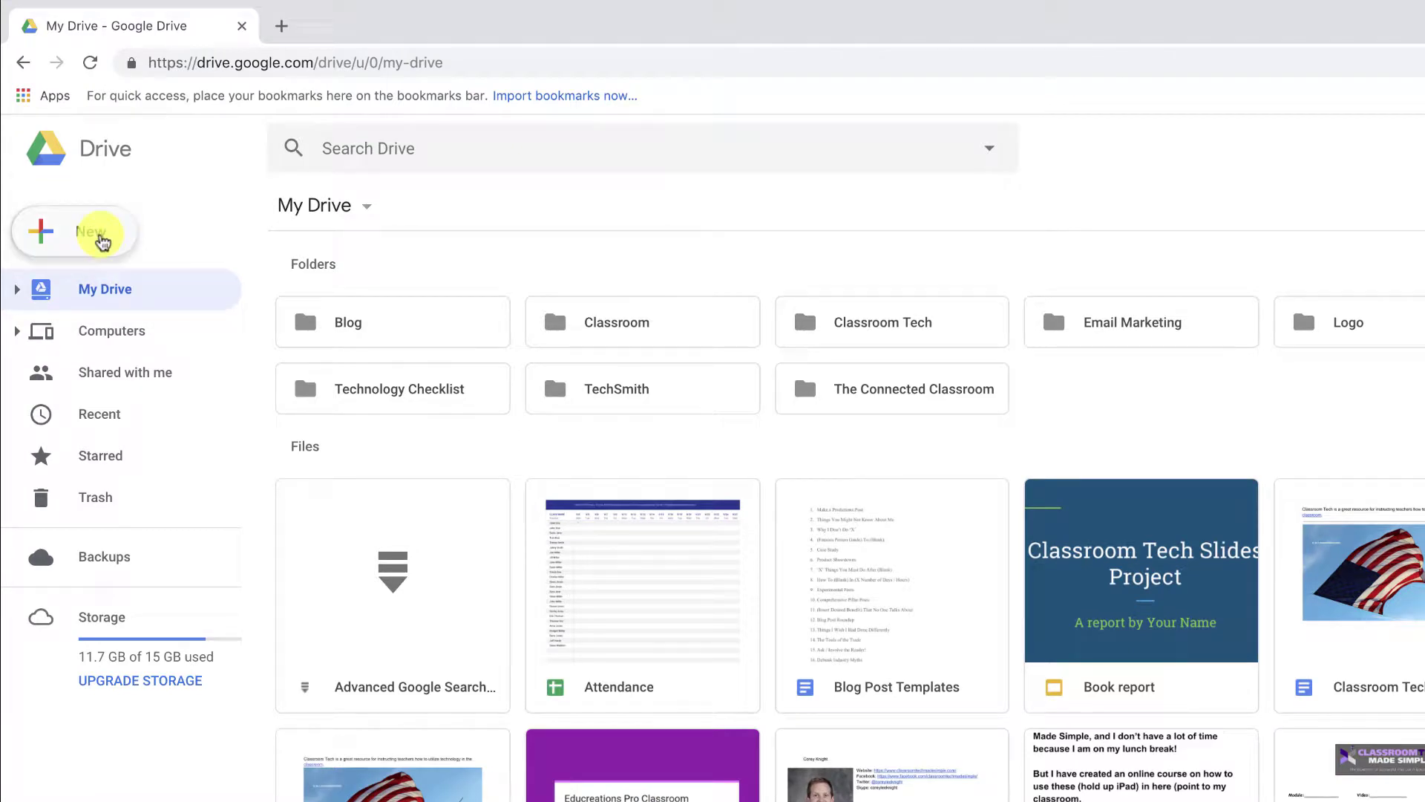
mouse_move(105, 480)
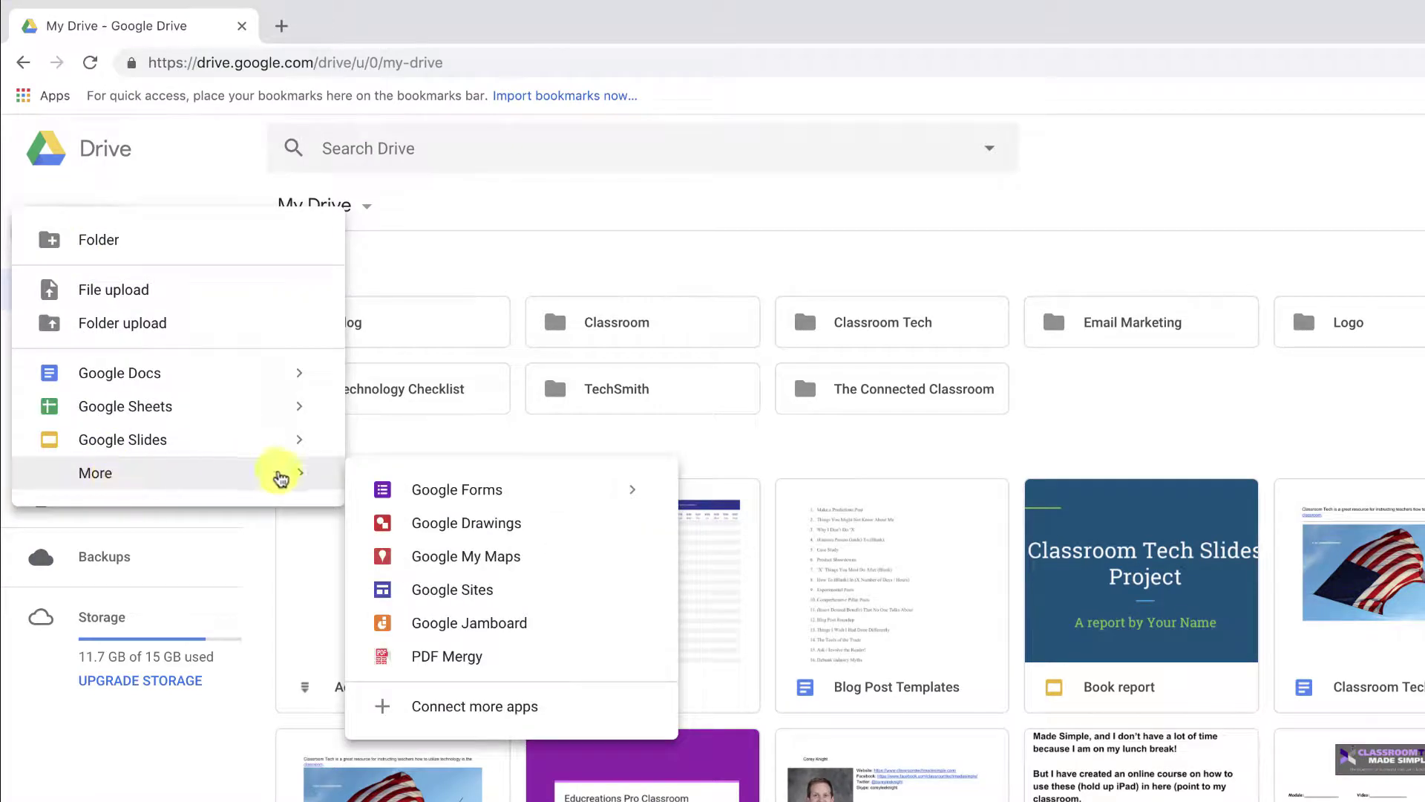
left_click(449, 488)
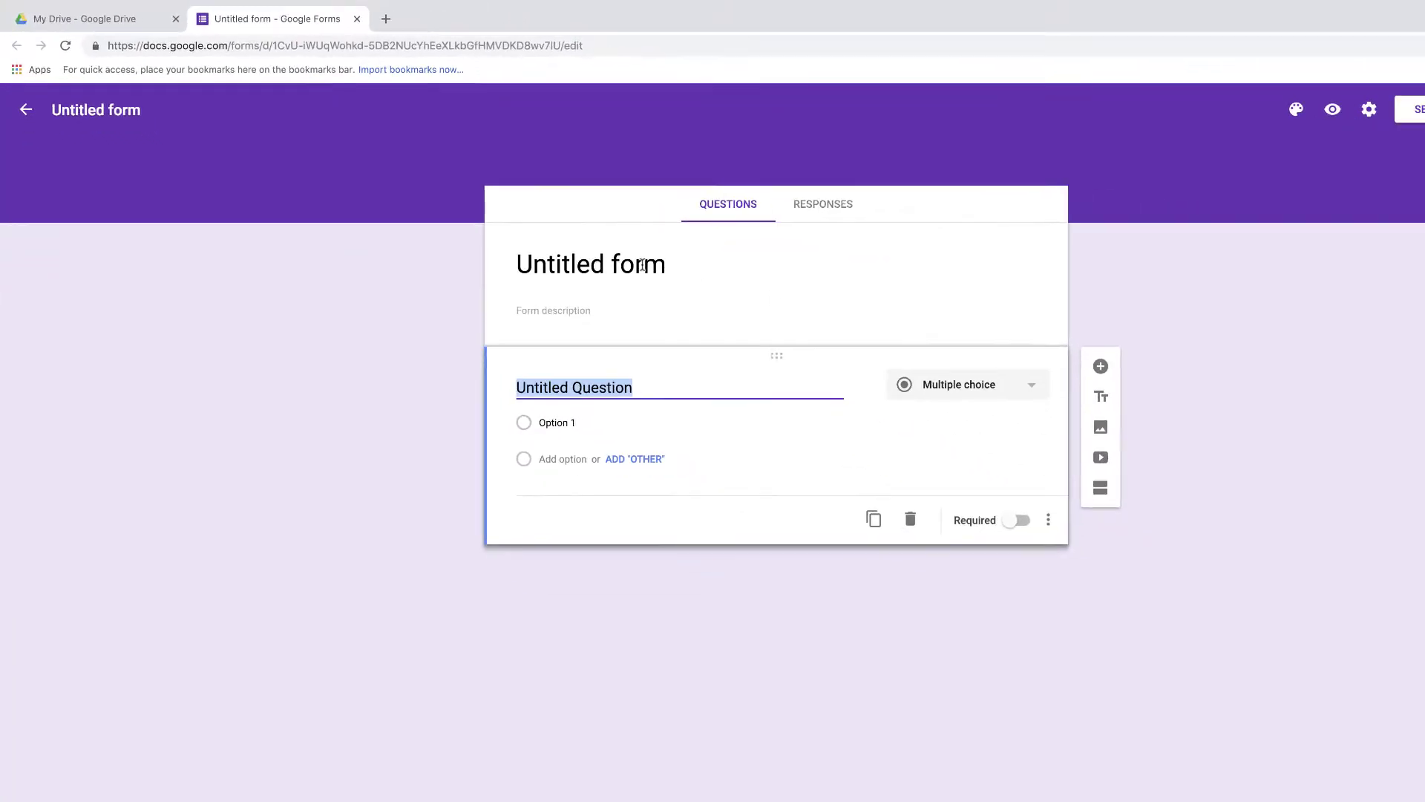
Replace 'Untitled form' with the title 'Video Quiz', fixing the typo.
left_click(588, 242)
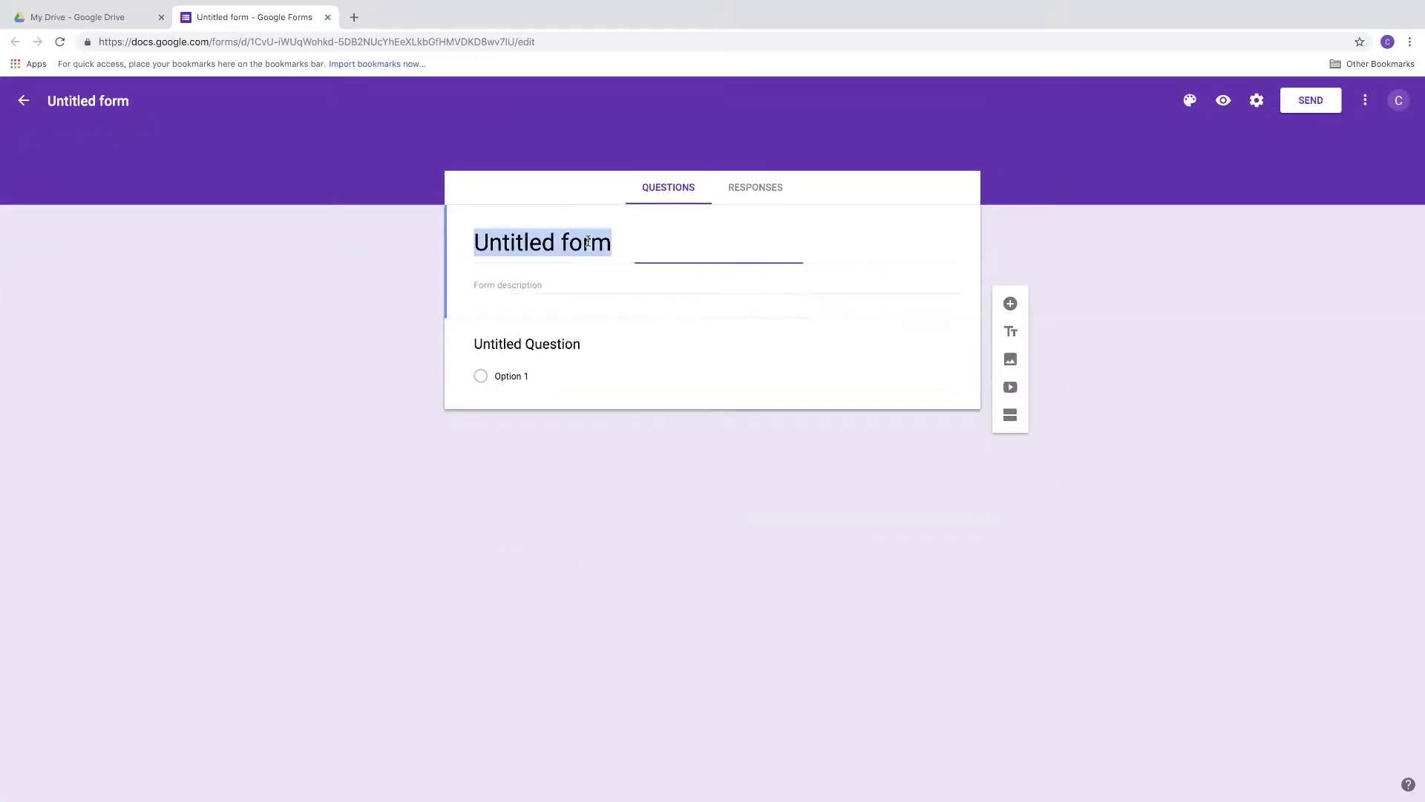
type("Vidoe")
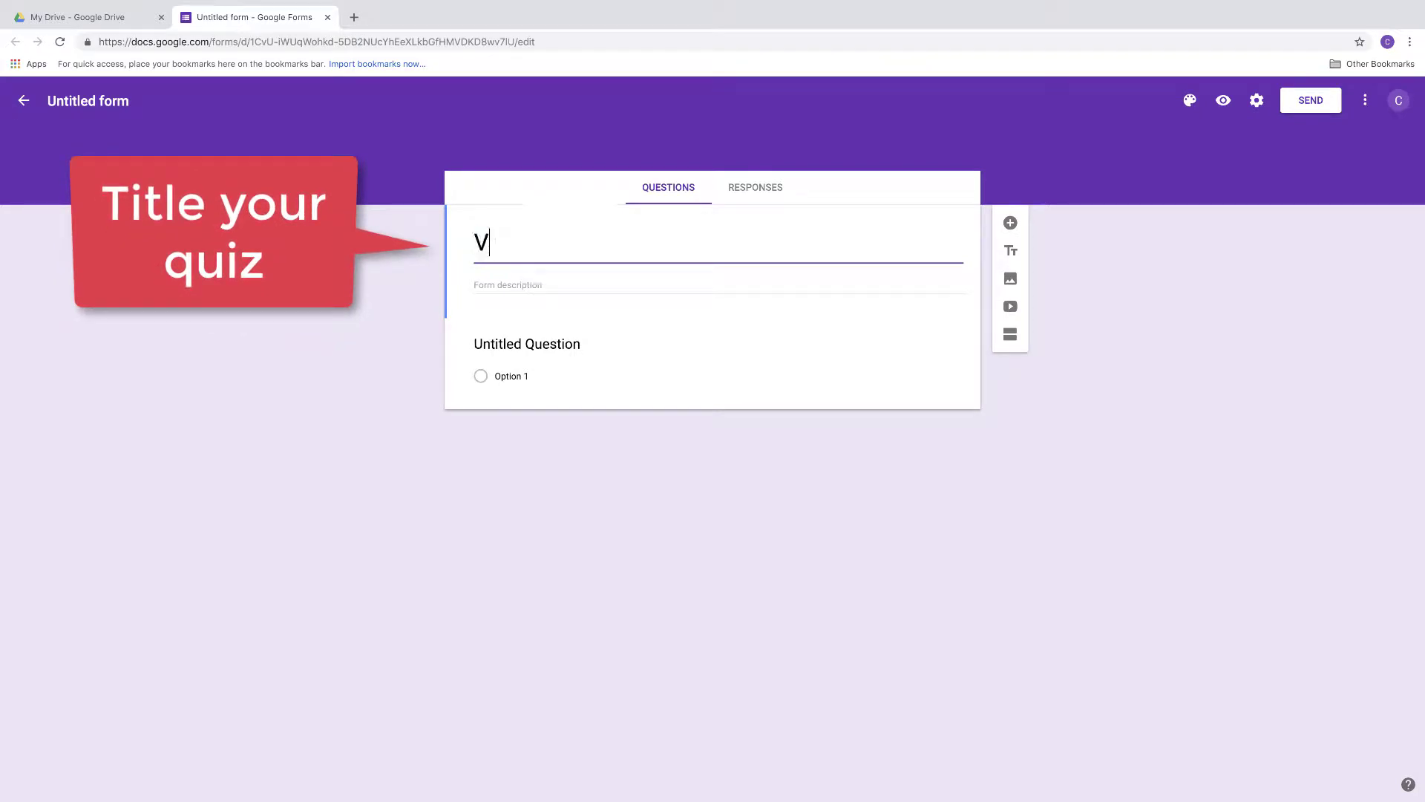
key("BackSpace")
key("BackSpace")
type("eo Quiz")
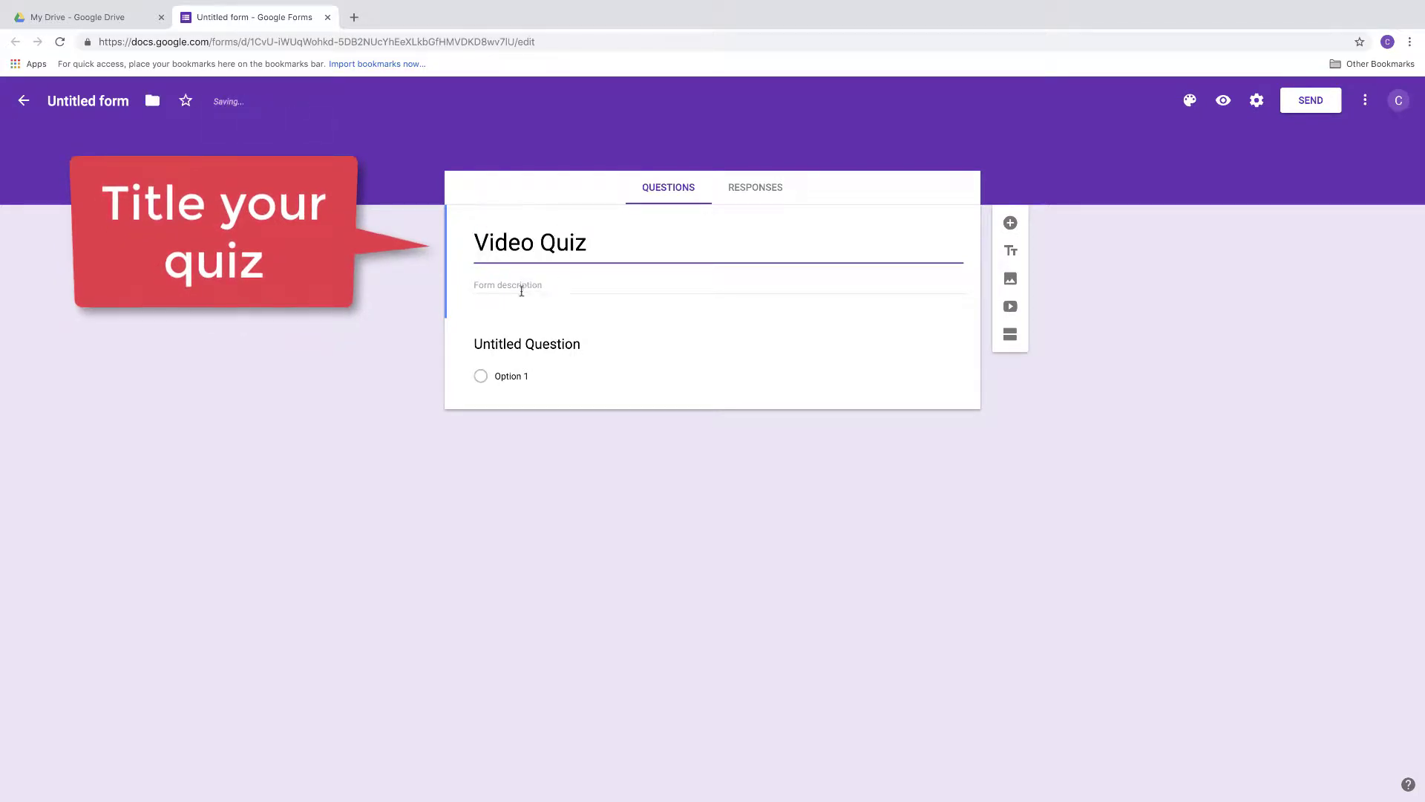
left_click(522, 291)
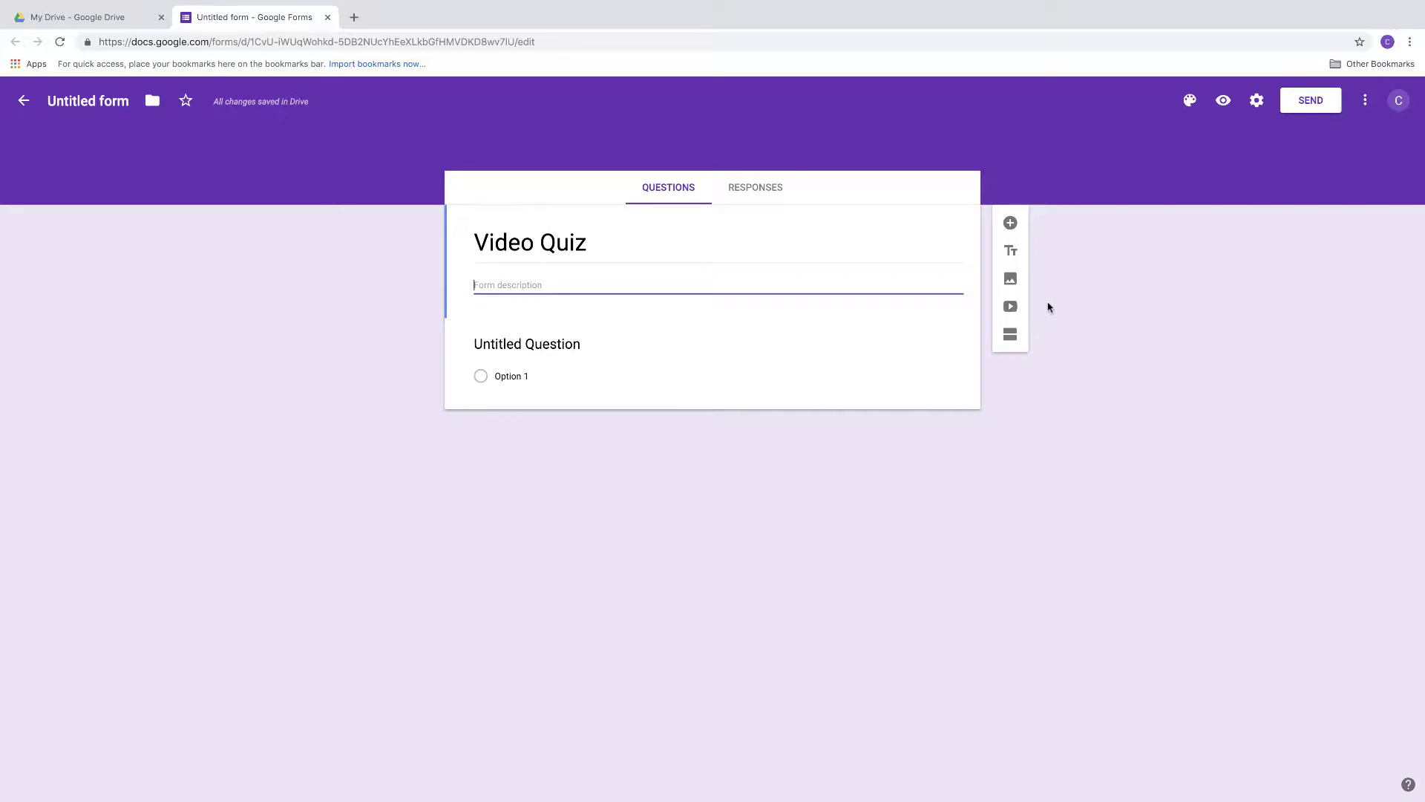
Turn on 'Make this a quiz' and 'Collect email addresses' in Settings, then save.
left_click(1257, 104)
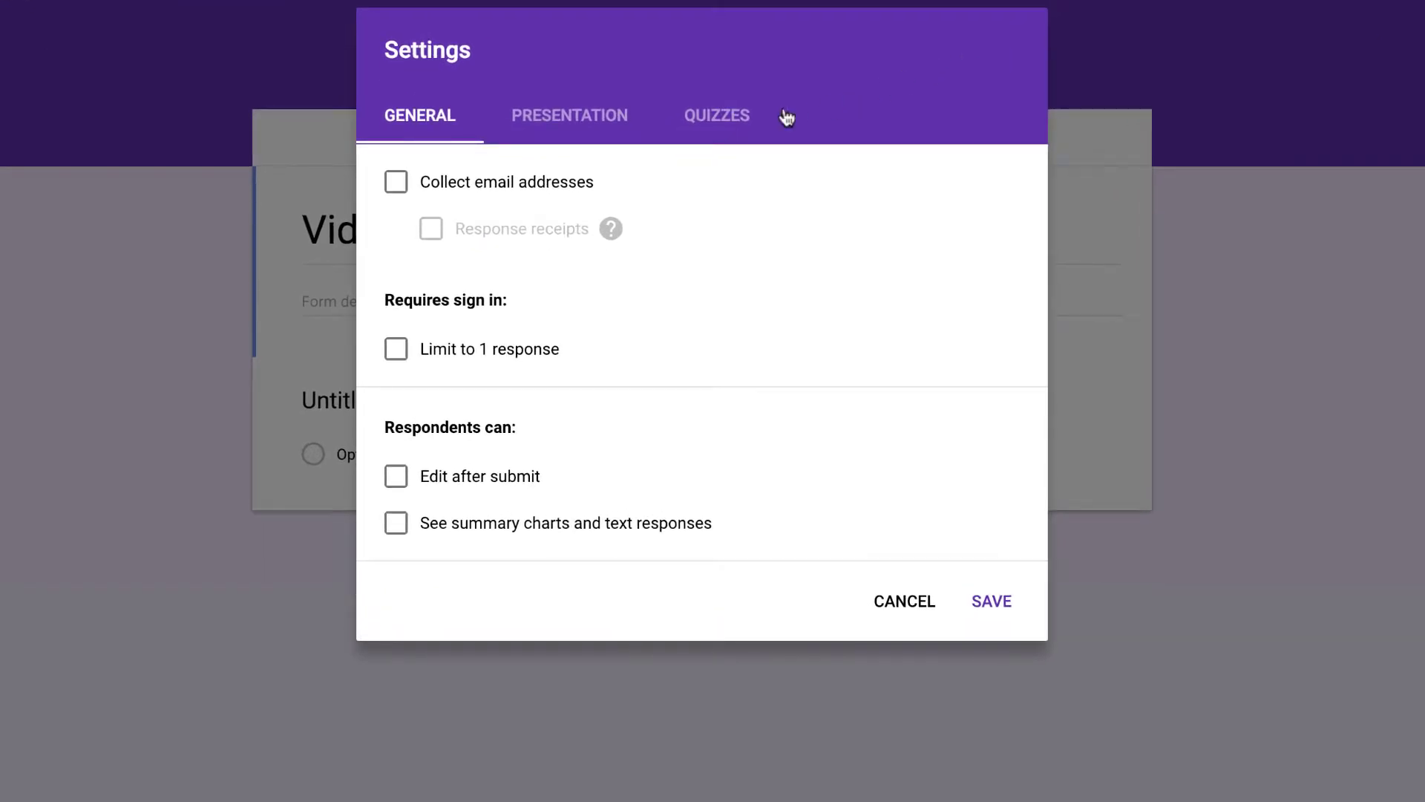
left_click(724, 118)
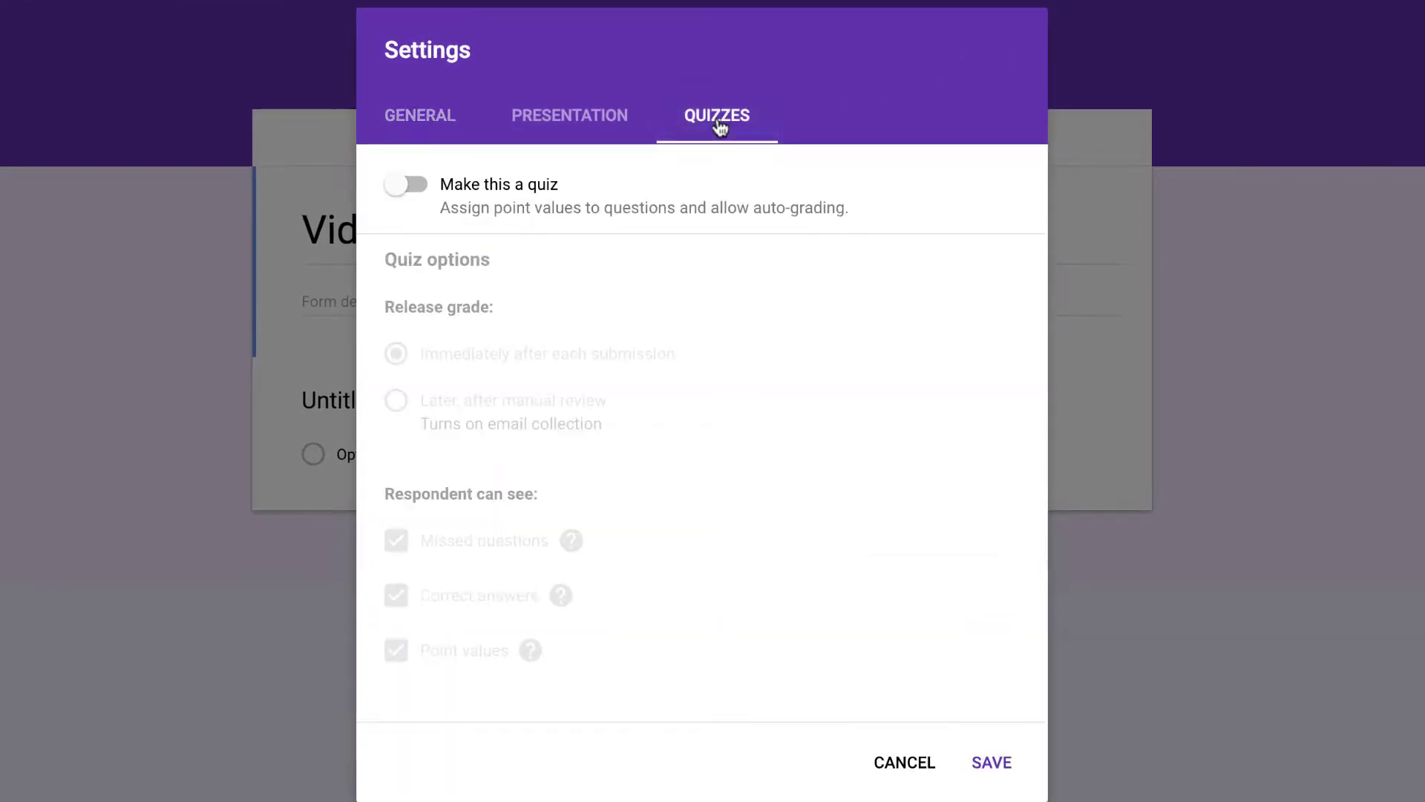
left_click(410, 189)
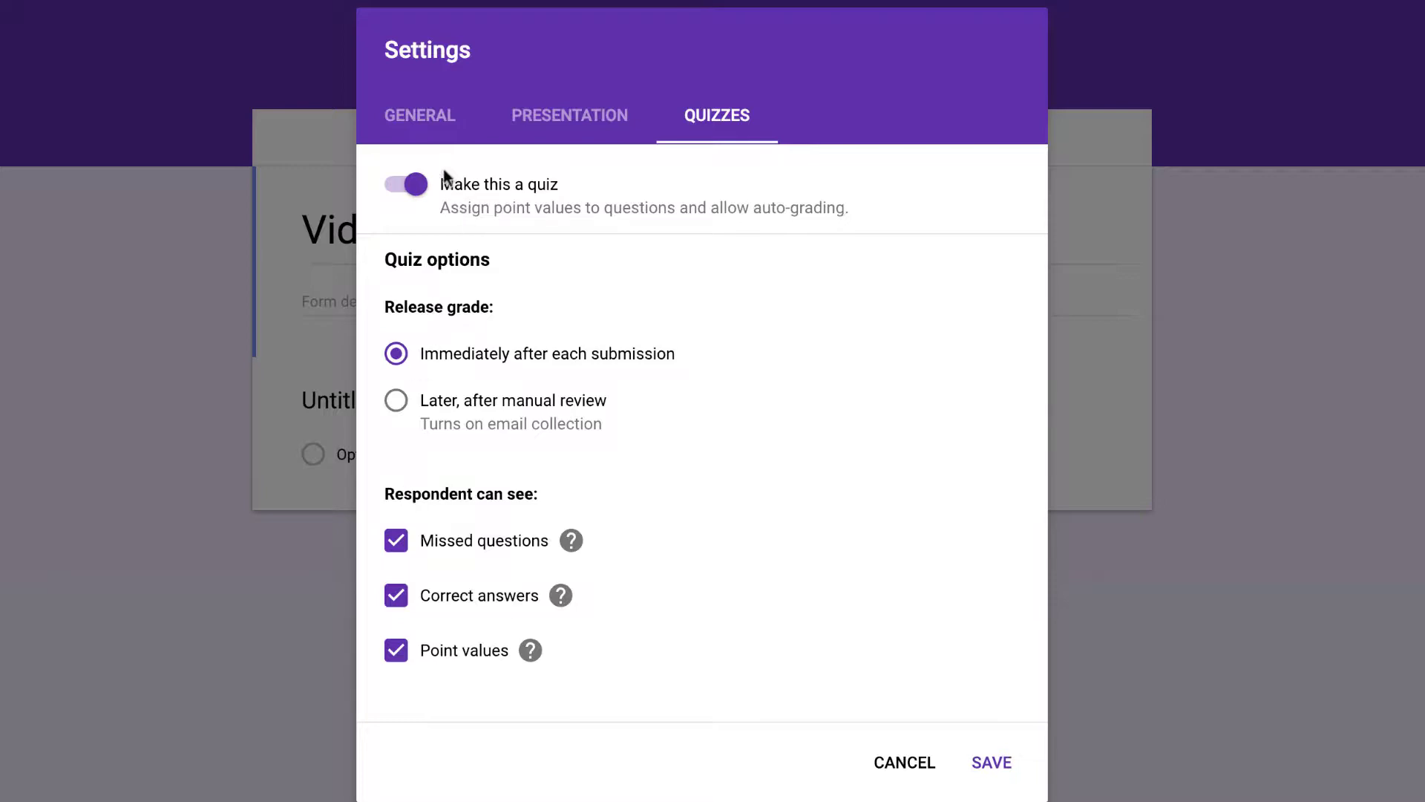
left_click(440, 126)
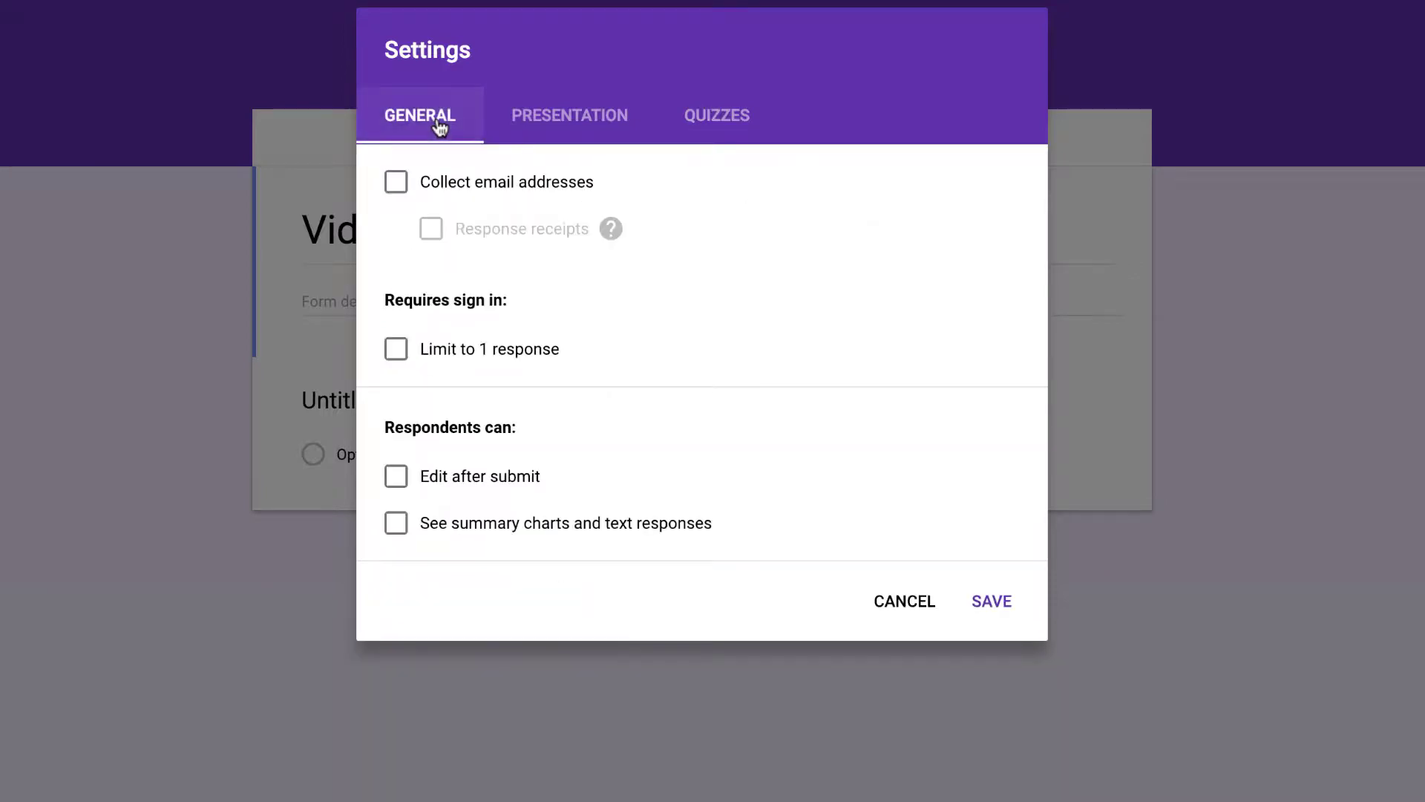
left_click(401, 189)
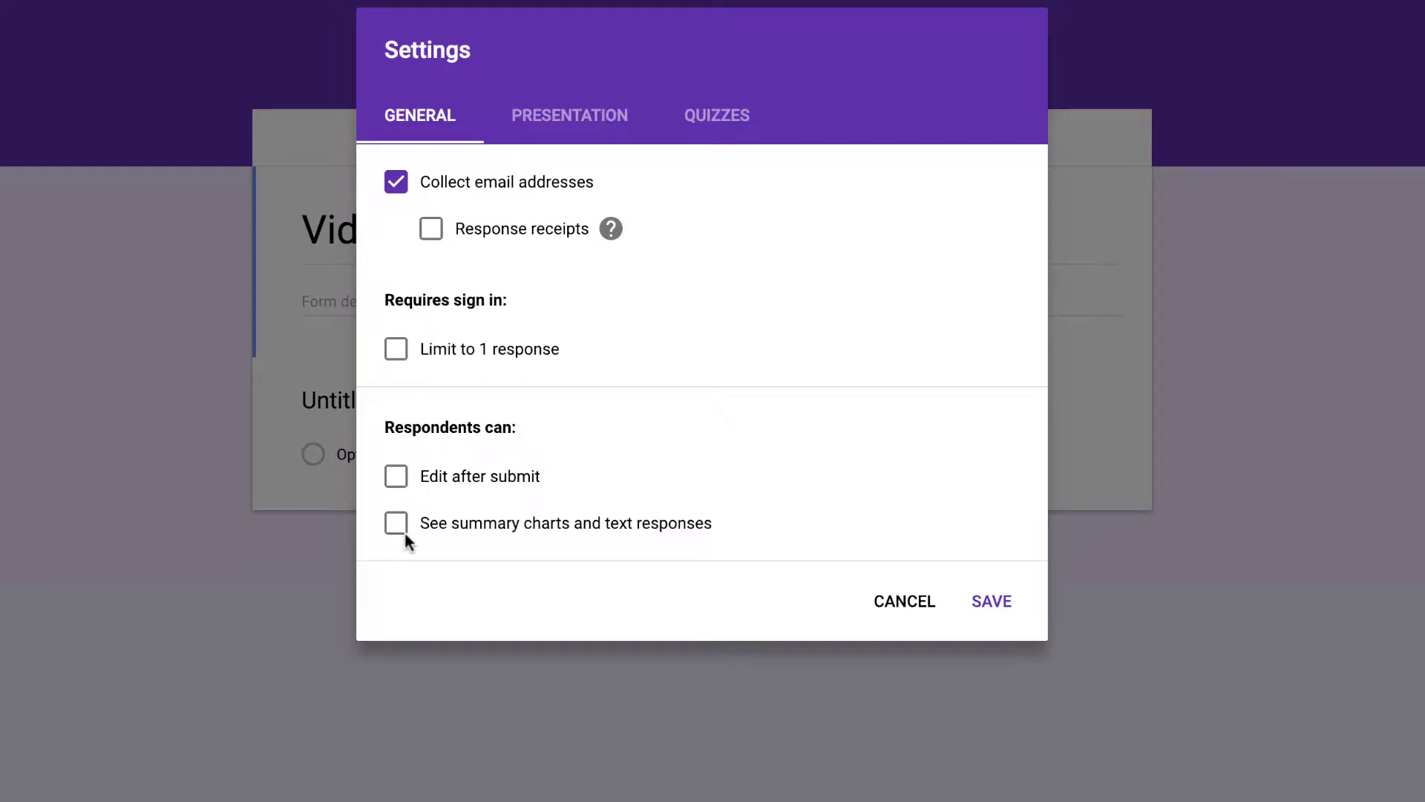
left_click(987, 603)
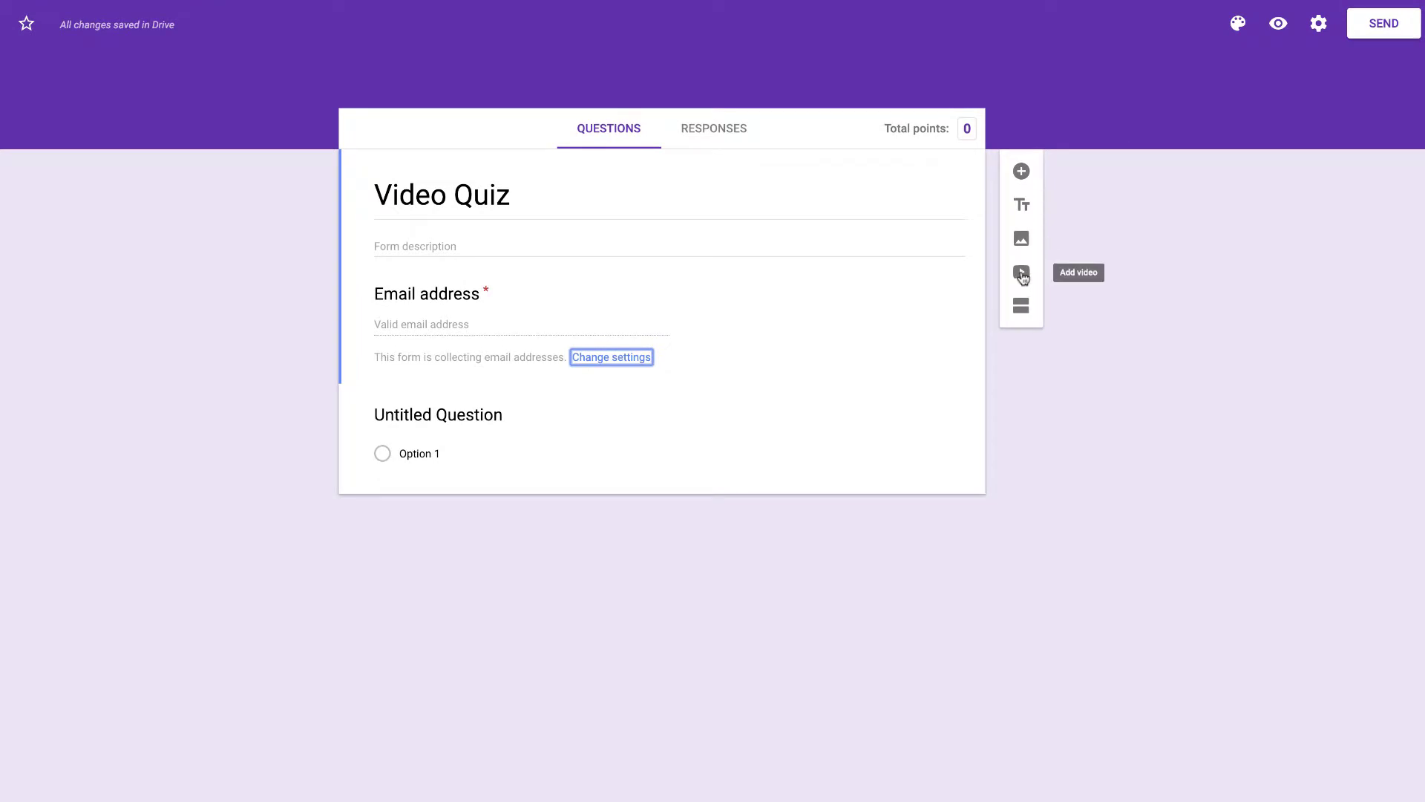
Search YouTube for 'pacific gargage patch' and insert the first Great Pacific Garbage Patch video.
left_click(1022, 273)
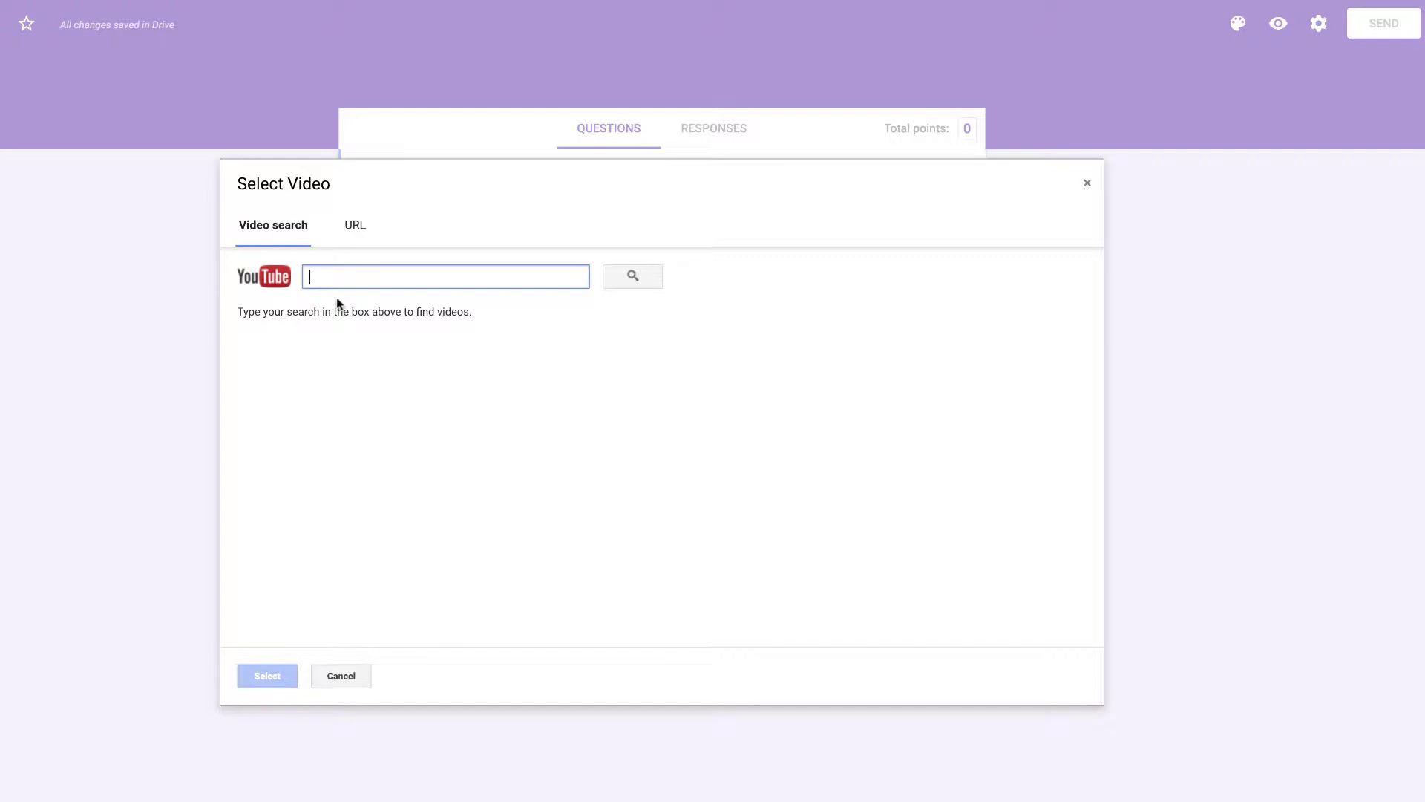
type("pacific gargage patch")
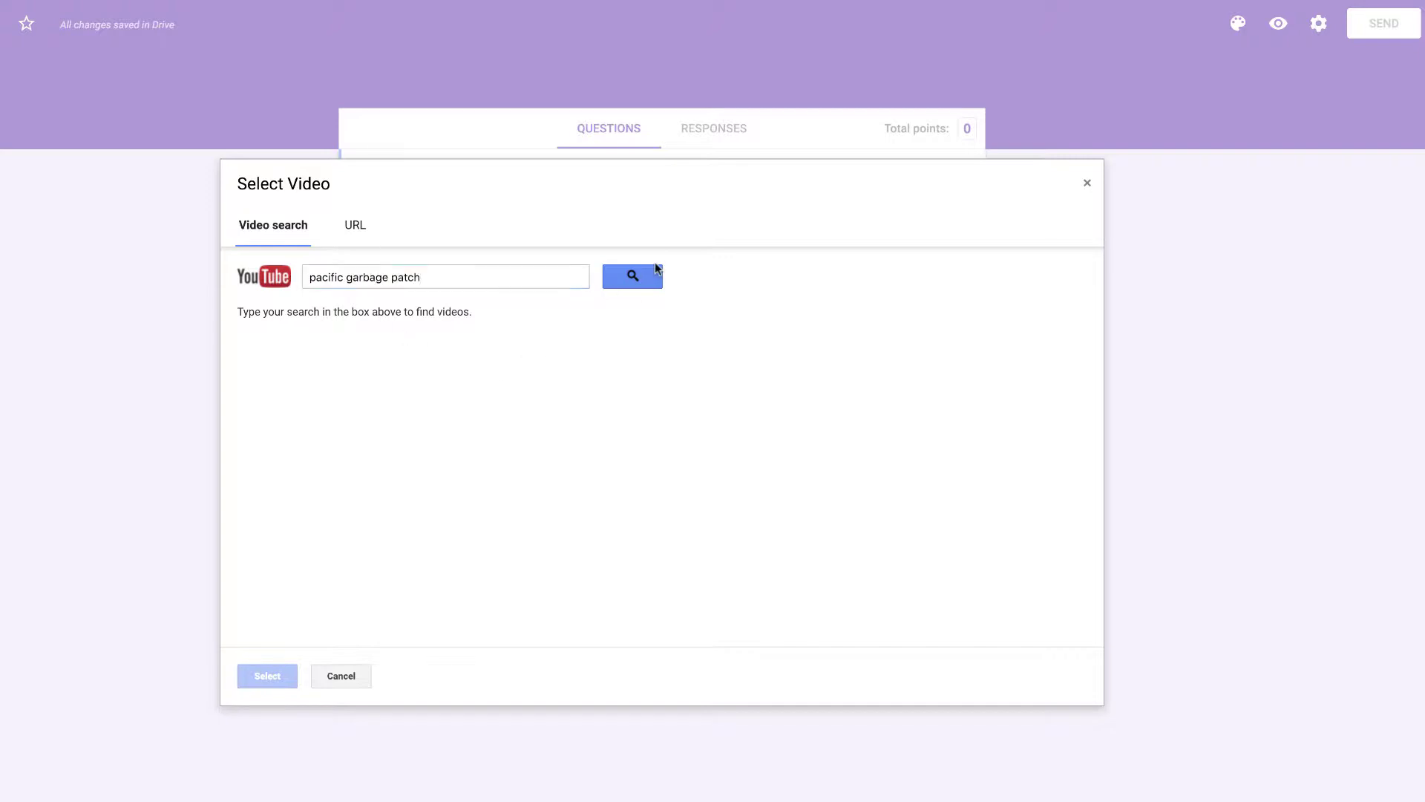
left_click(650, 269)
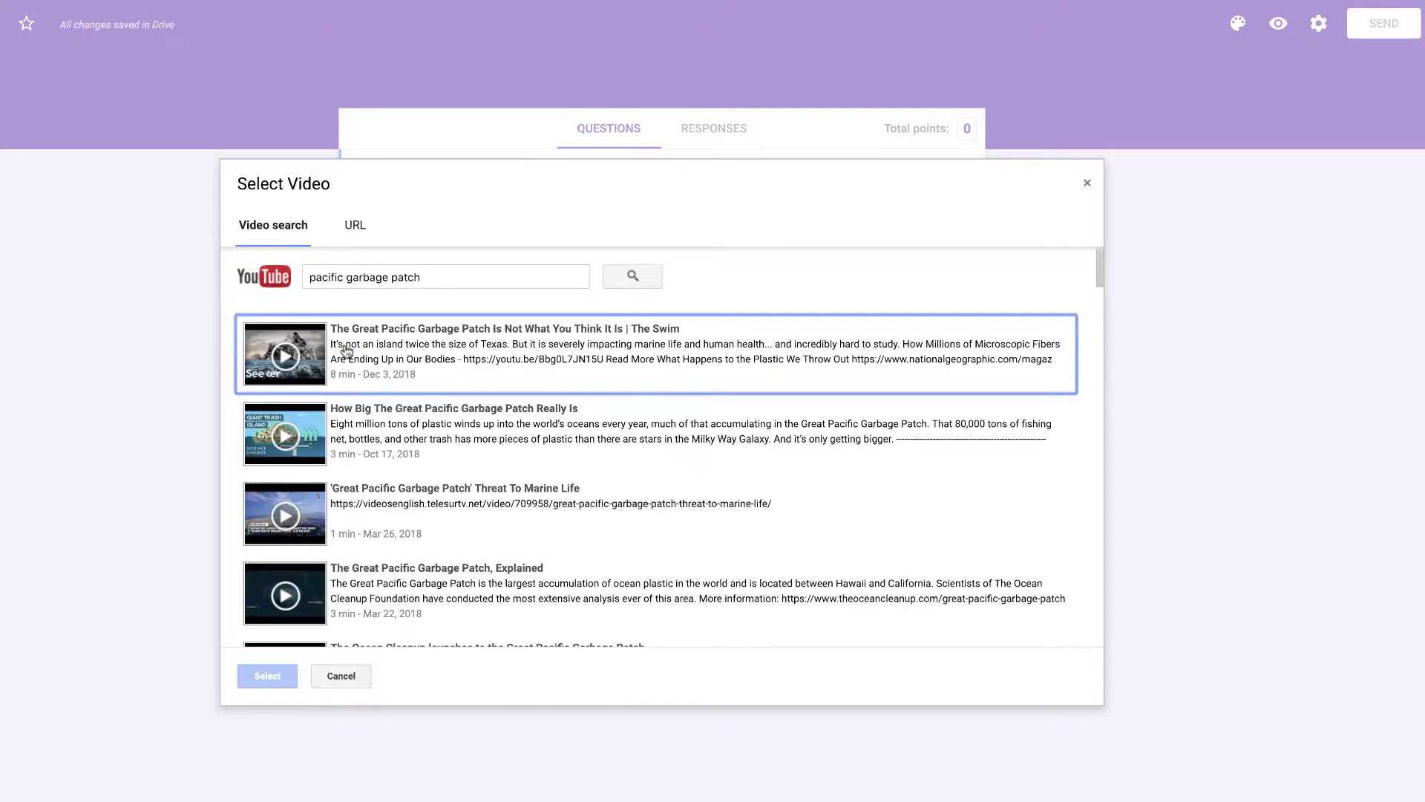
left_click(357, 360)
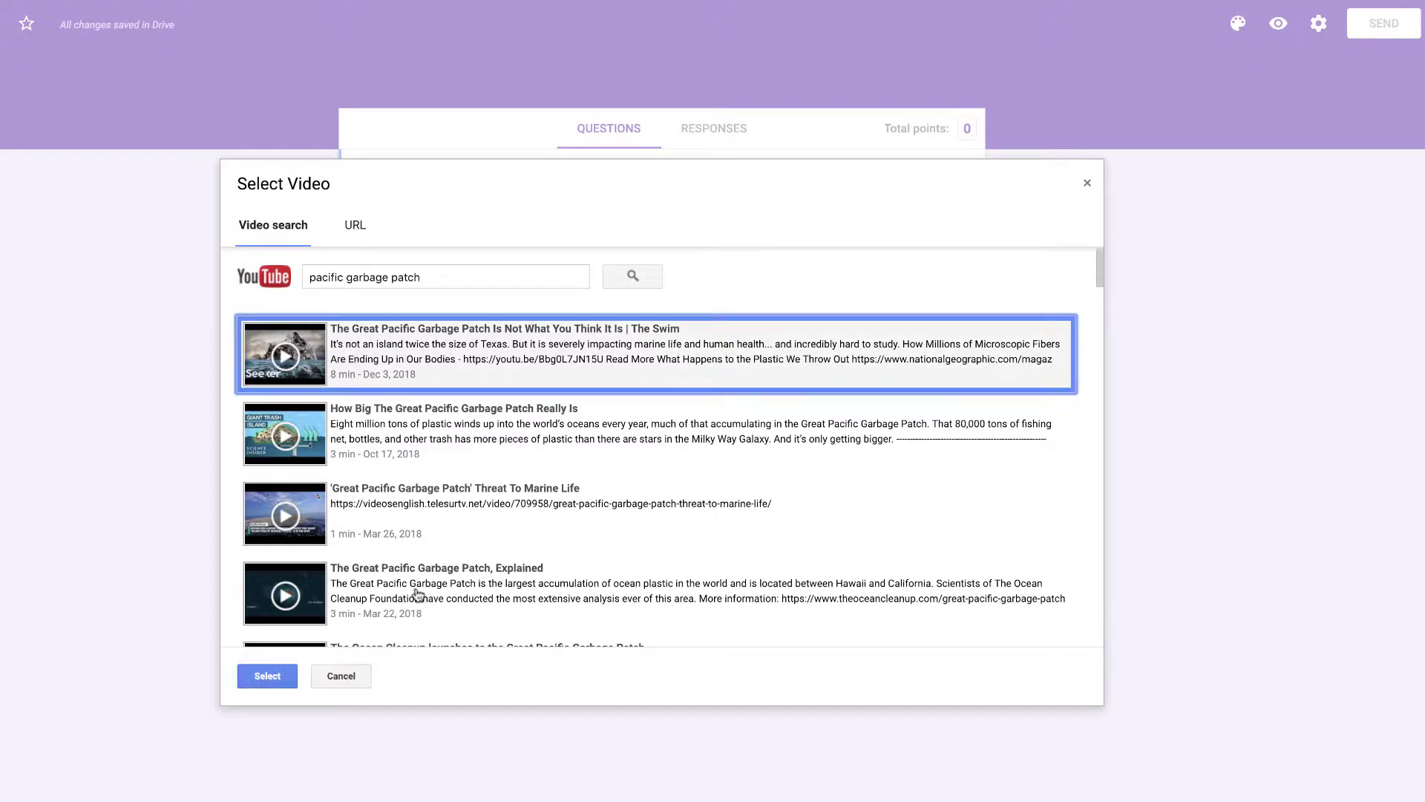
left_click(265, 677)
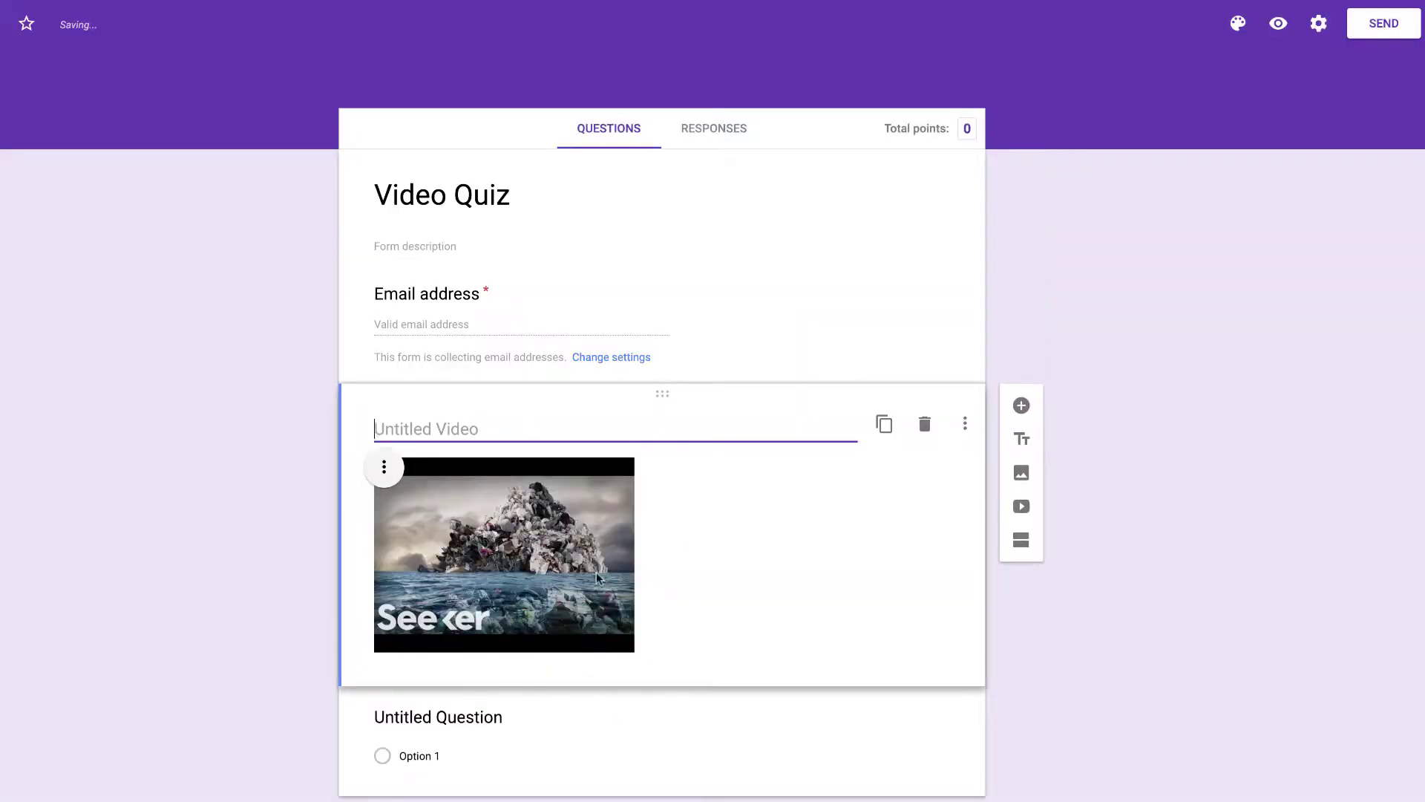
Center-align the video and name it 'Great Pacific Garbage Patch'.
left_click(384, 467)
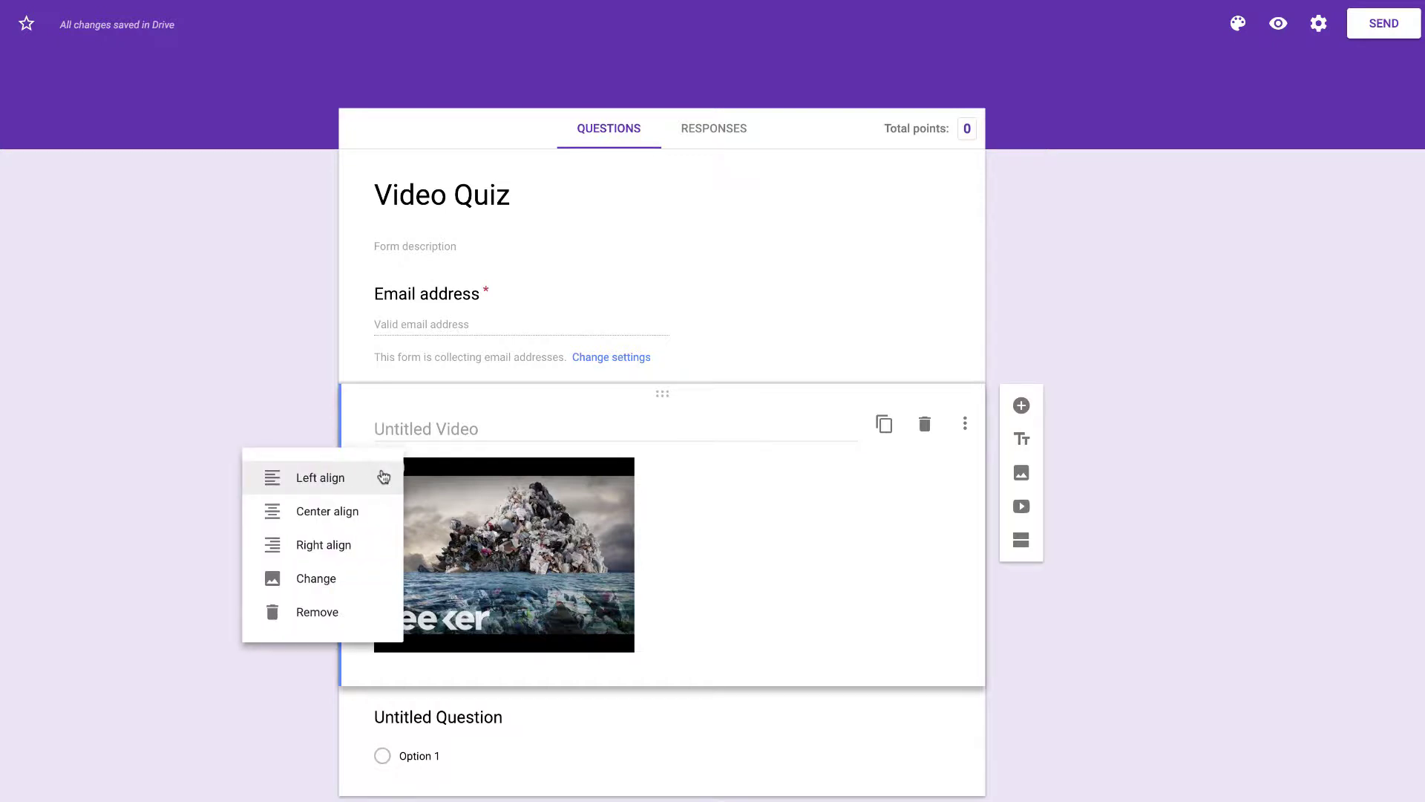
left_click(345, 512)
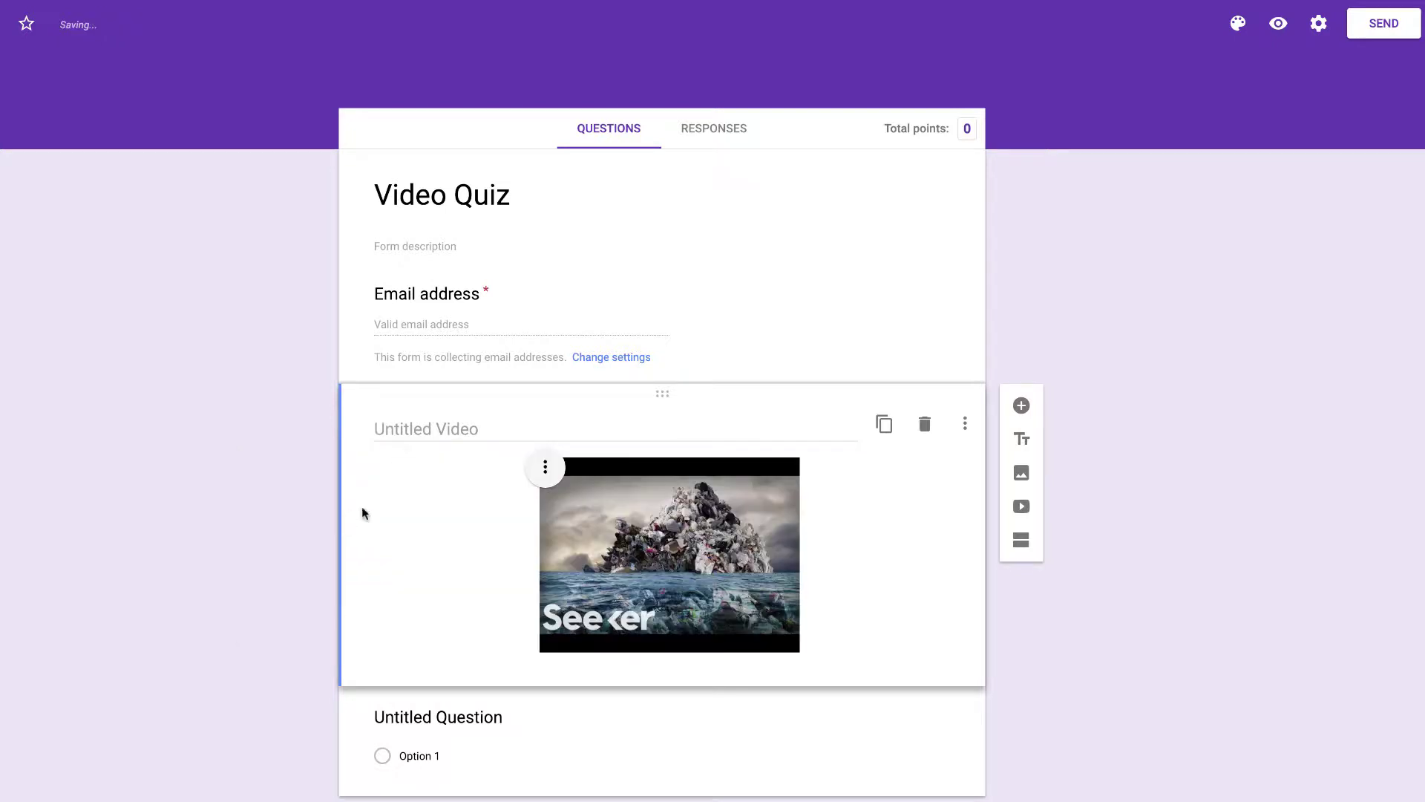
left_click(430, 429)
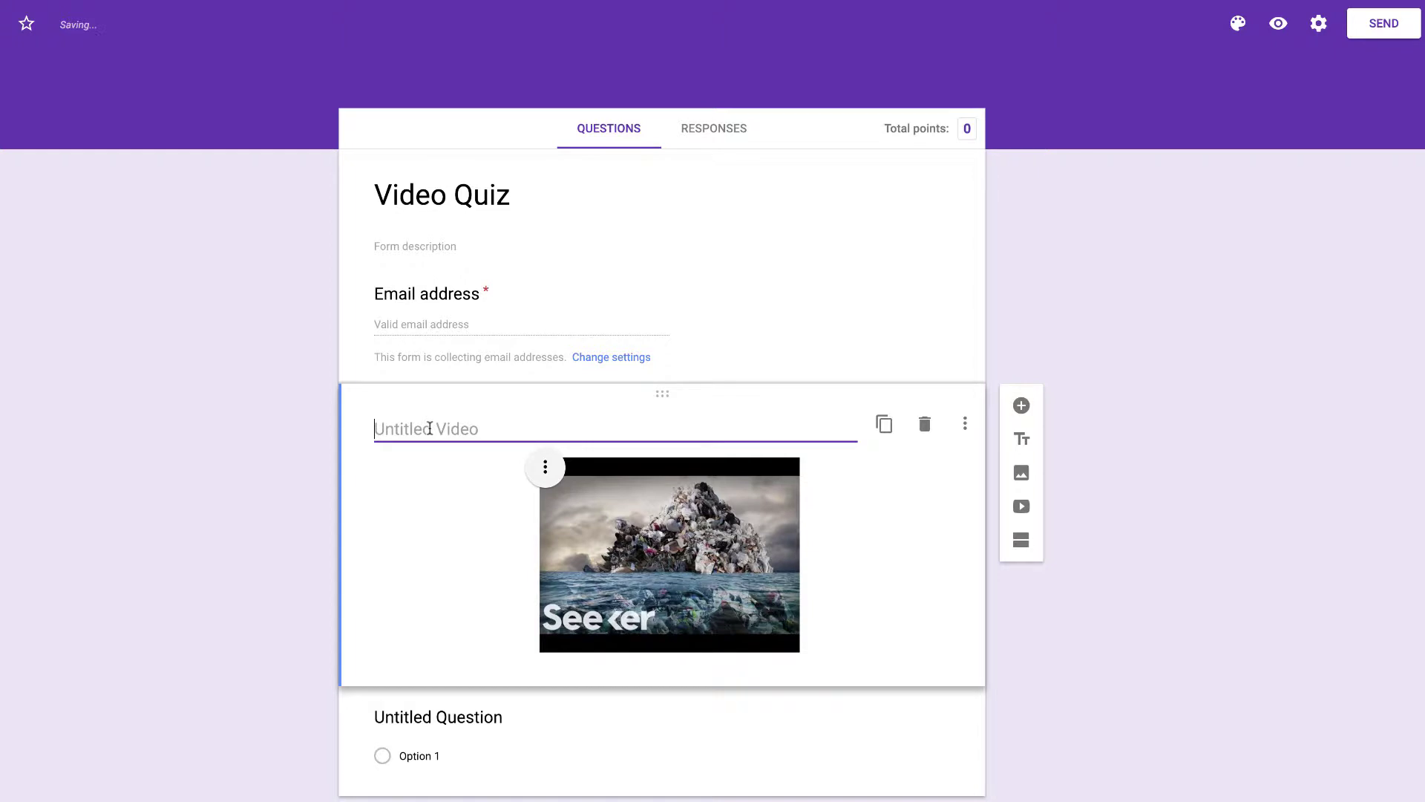
type("Great Pacific Garbage Patch")
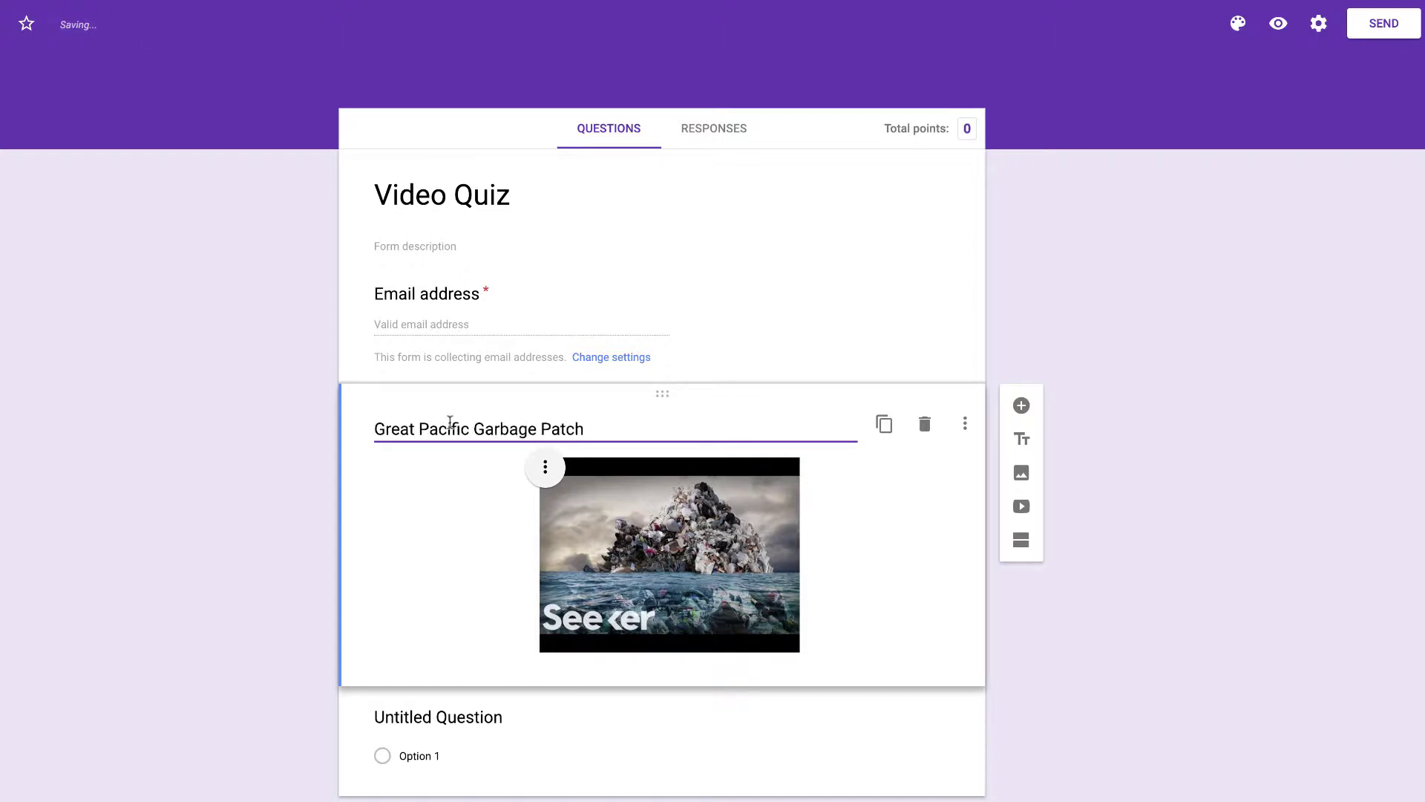
key("Return")
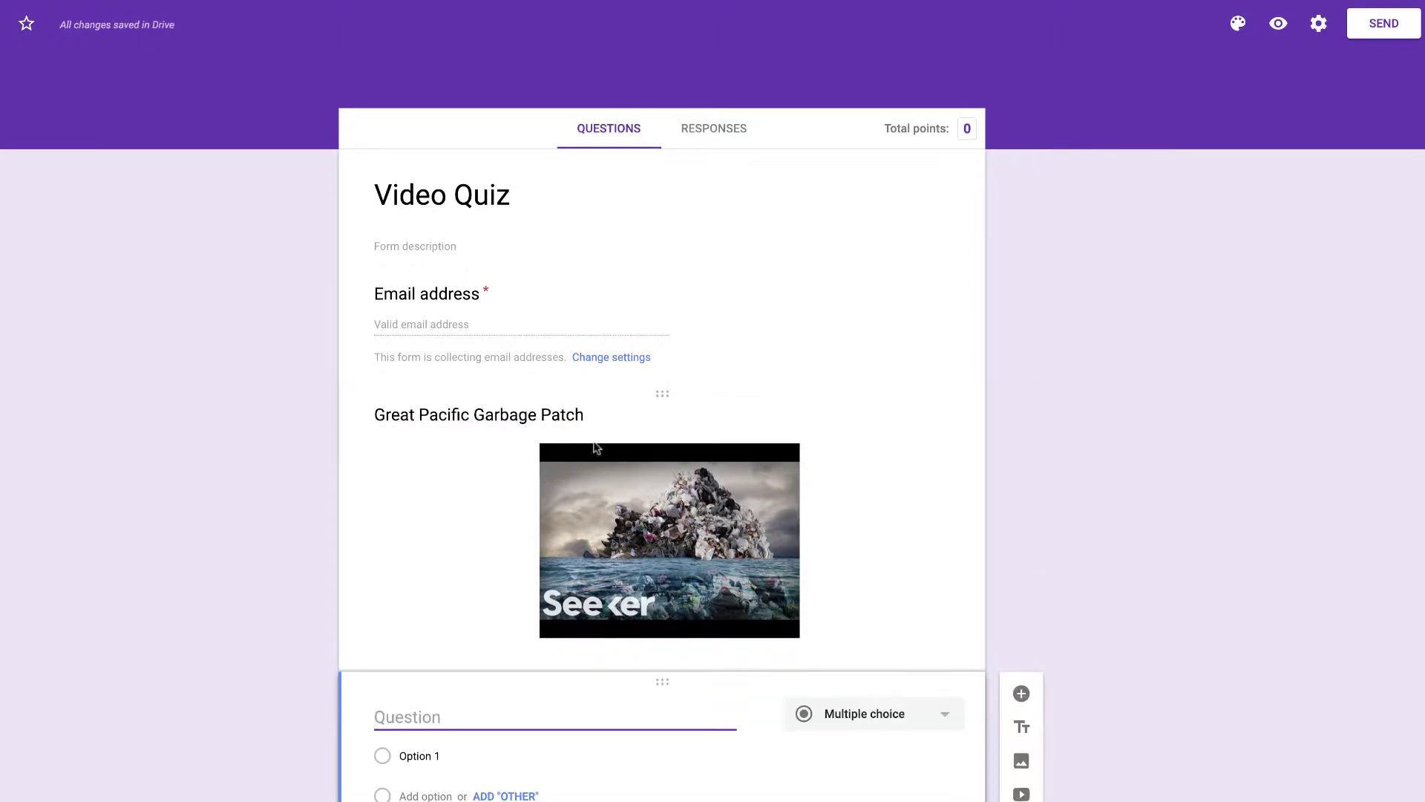
Write 'Watch the video and answer the following questions.' in the form description.
left_click(412, 245)
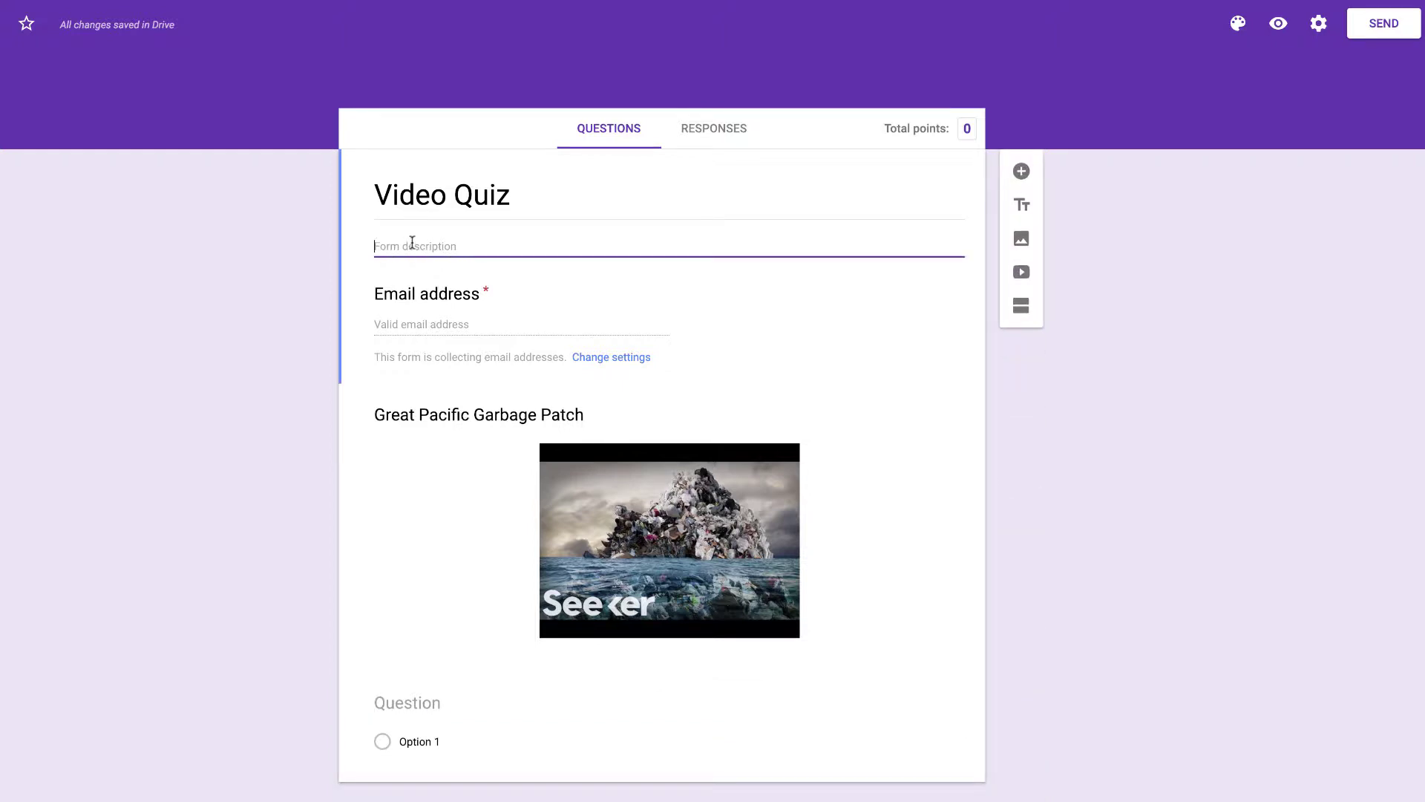
type("Watch the video and answer the following questions.")
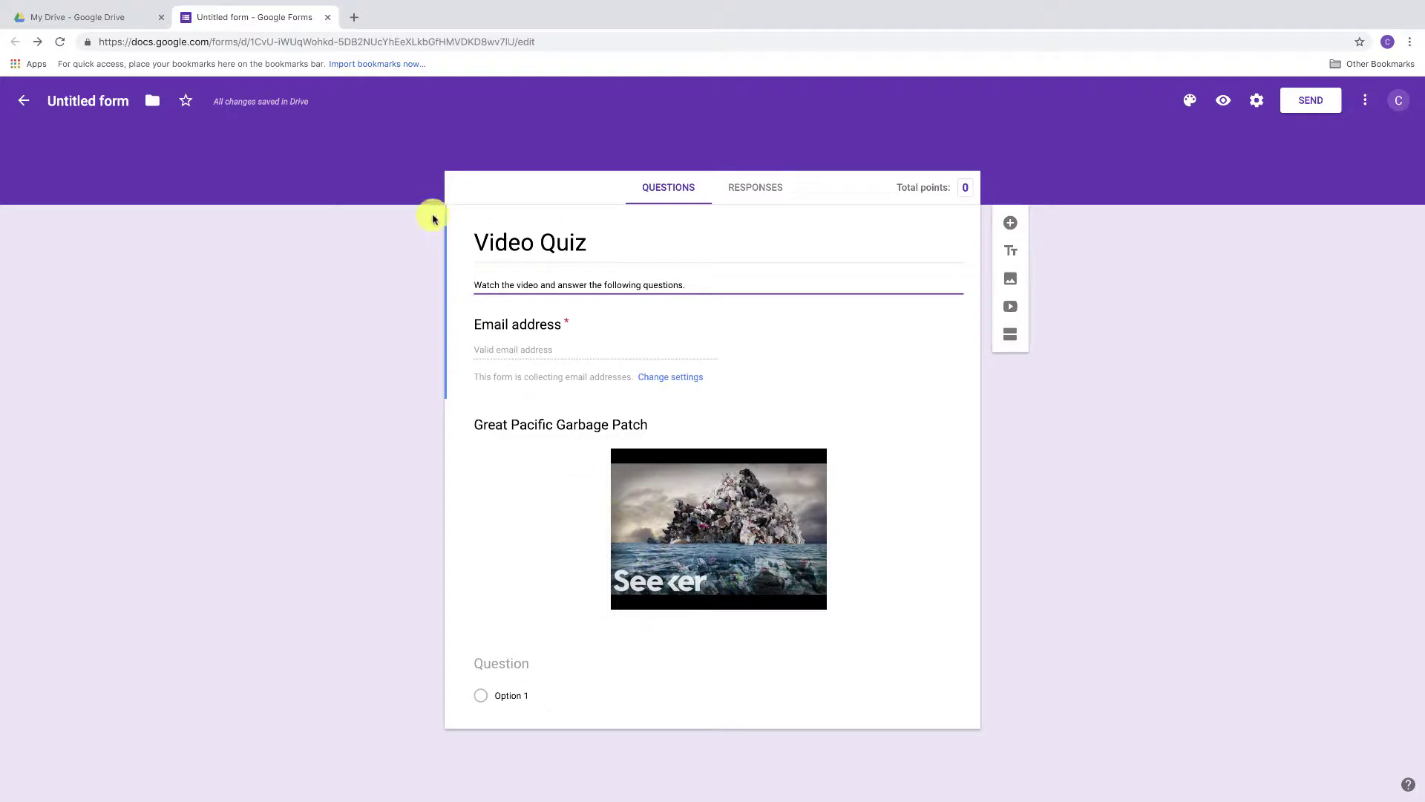
Search YouTube for 'pacific gar' in a new tab and detach the video tab into its own window.
left_click(355, 17)
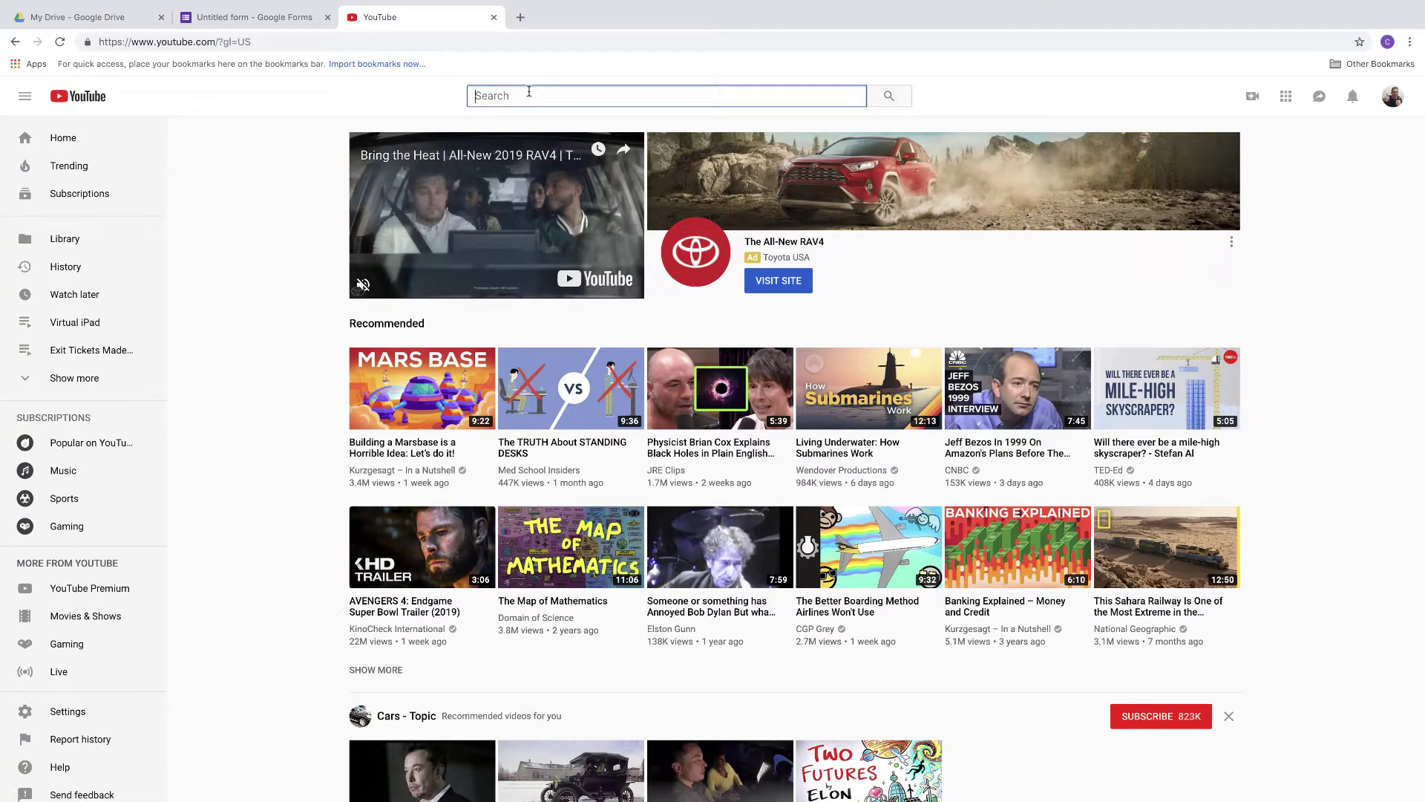
type("pacific gar")
left_click(518, 132)
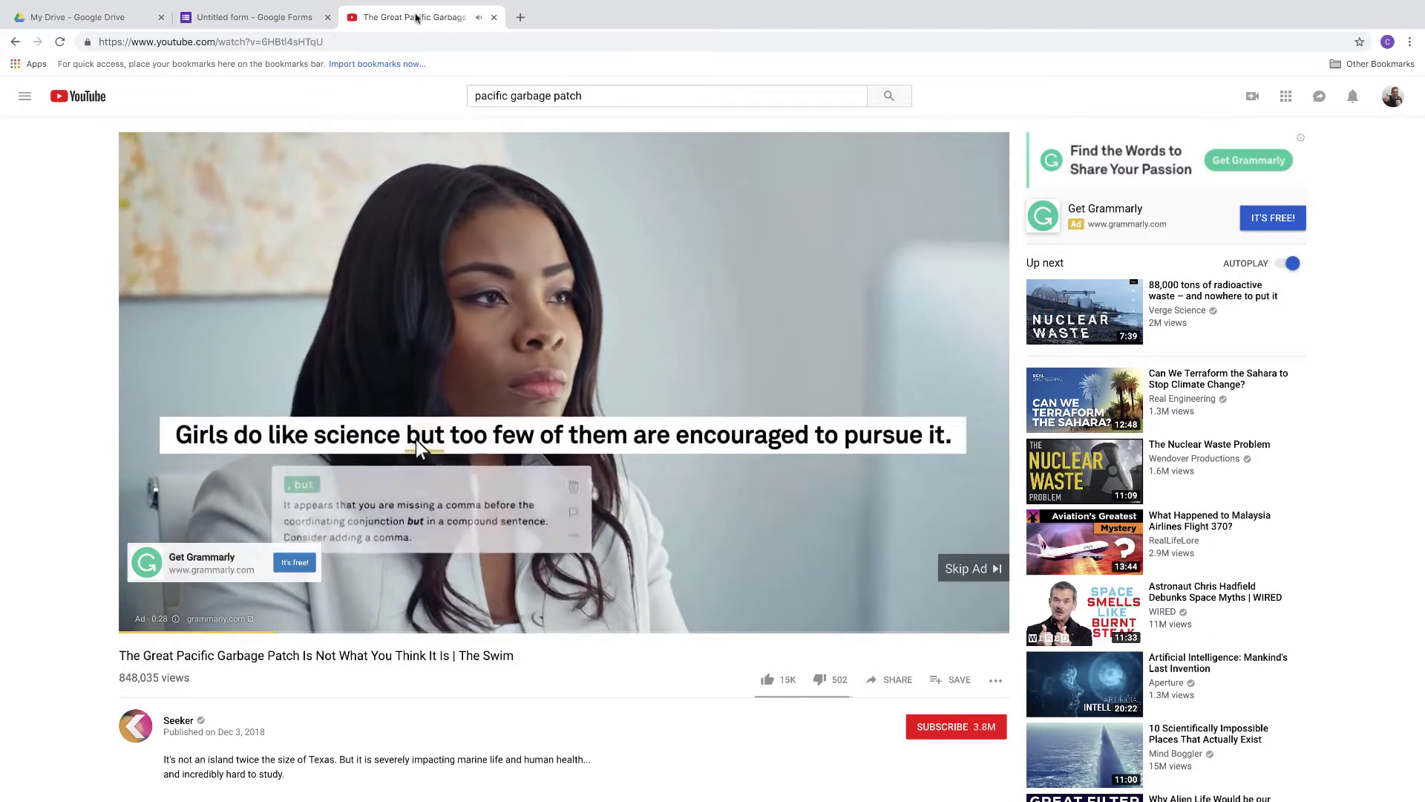
left_click_drag(416, 17, 124, 17)
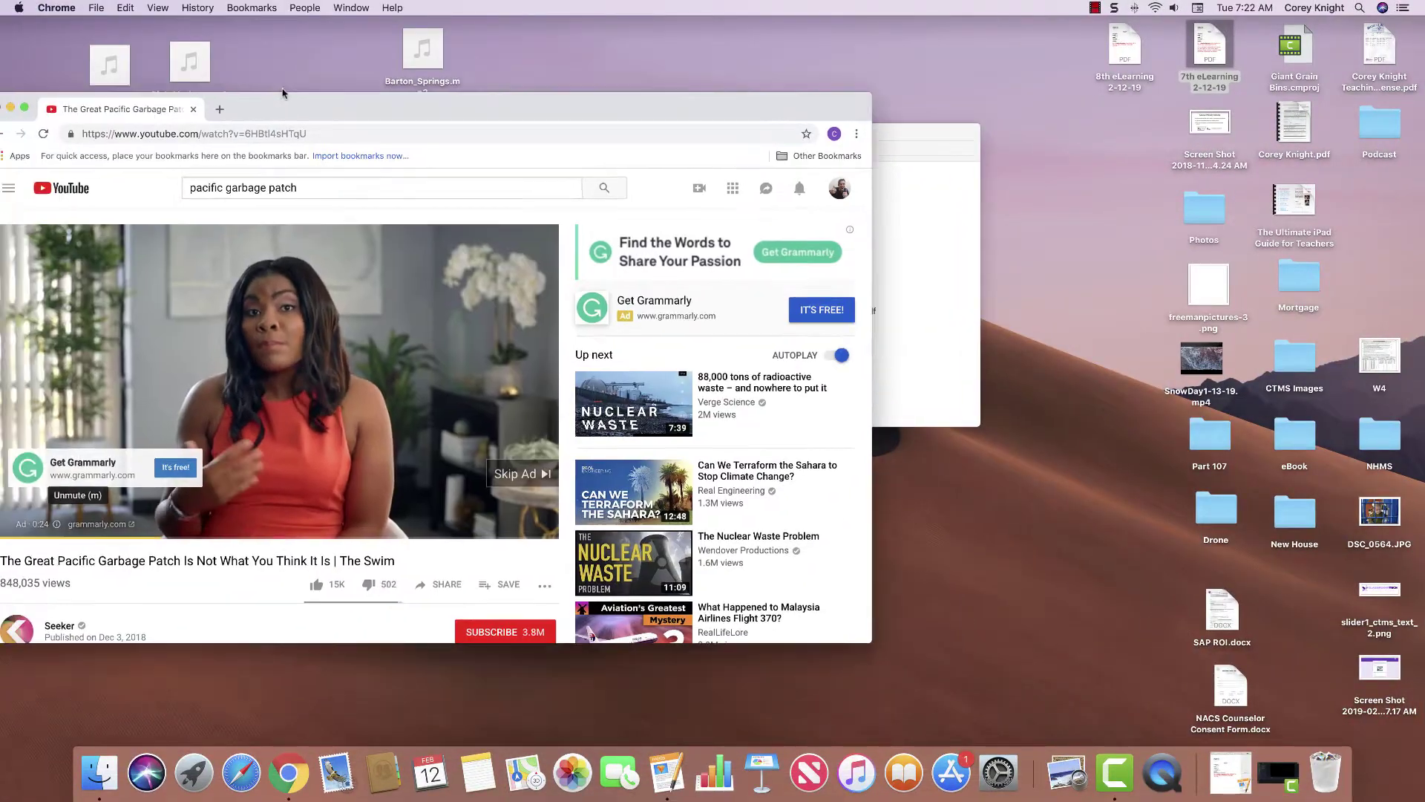
Move and enlarge the YouTube window, skip the ad, and pause the video at its start.
left_click_drag(282, 93, 299, 17)
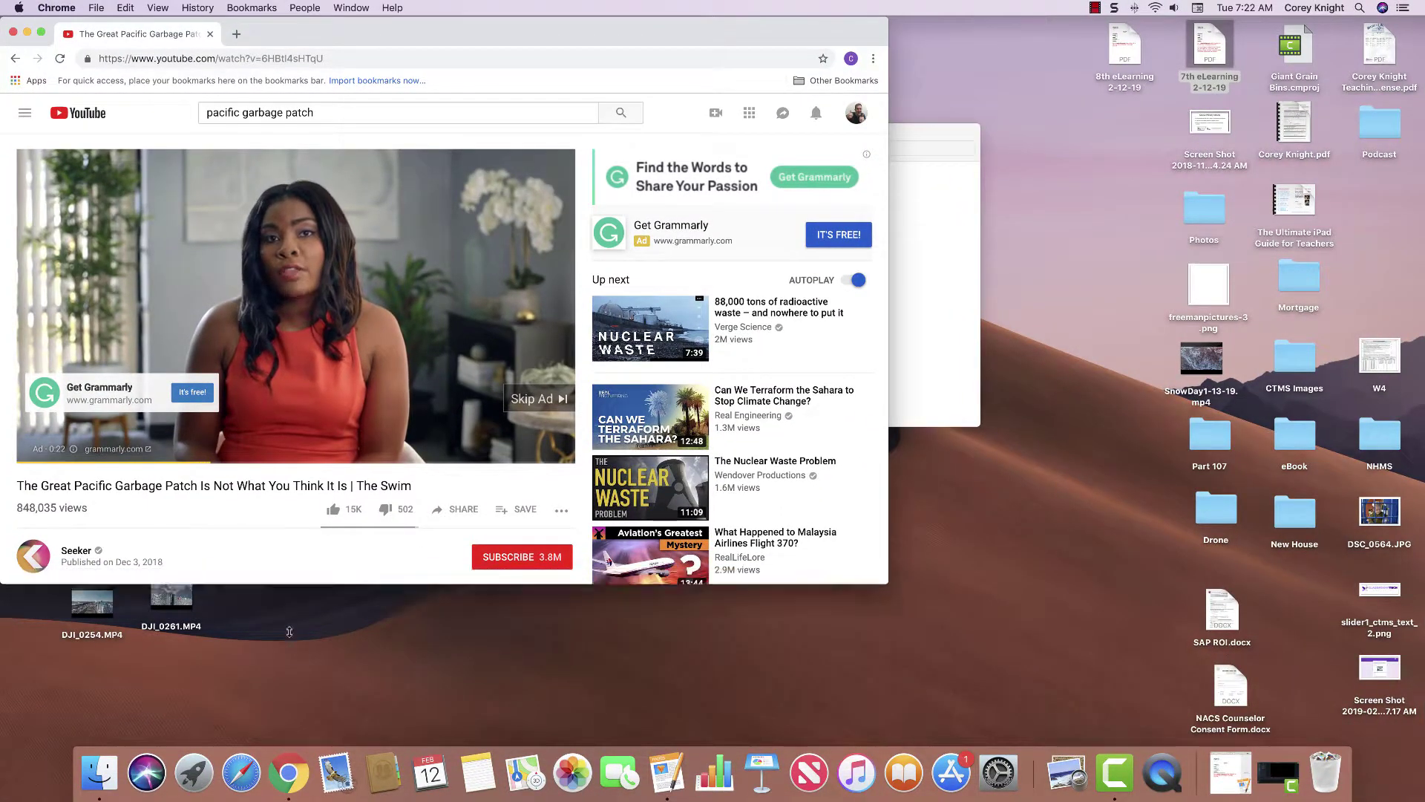
left_click_drag(289, 632, 289, 742)
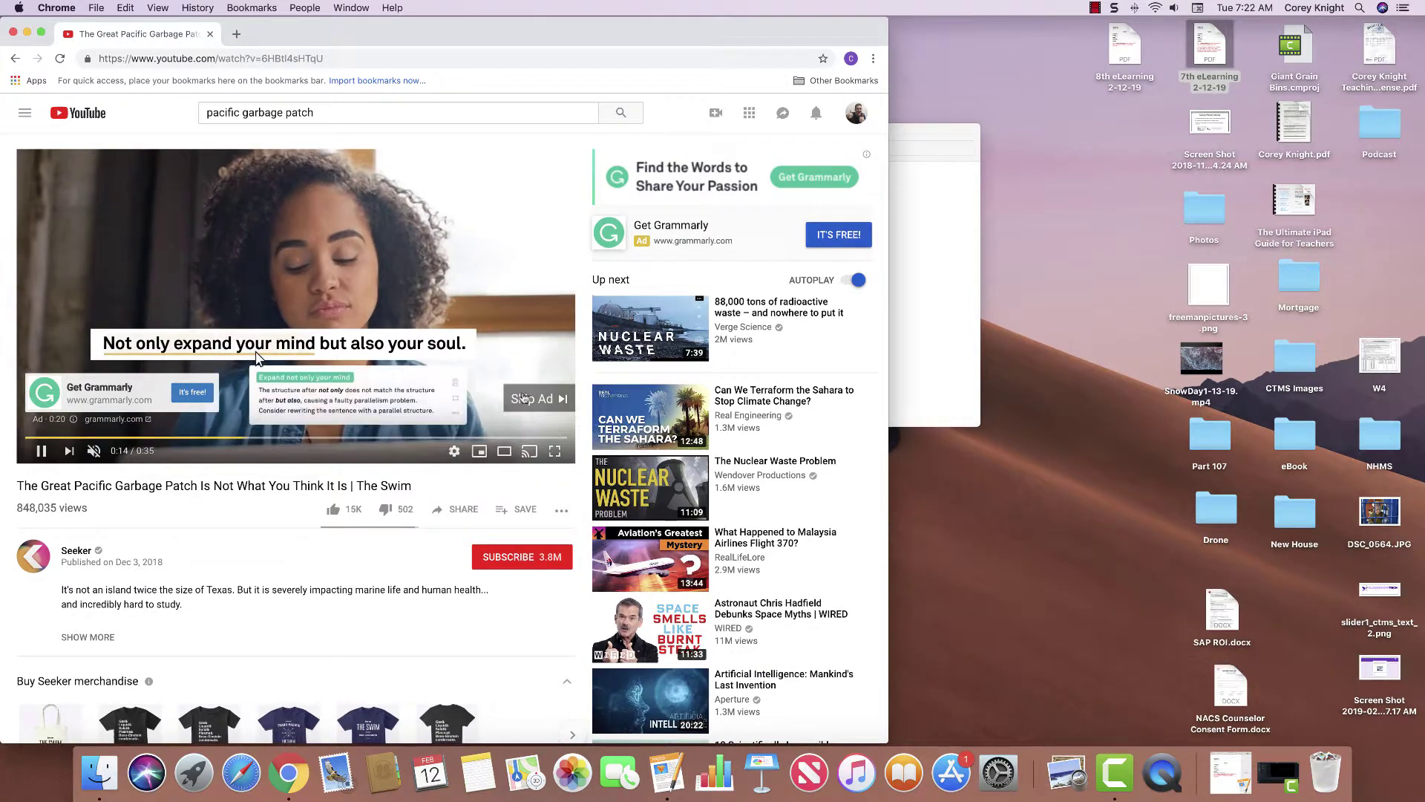
left_click(524, 398)
left_click(41, 450)
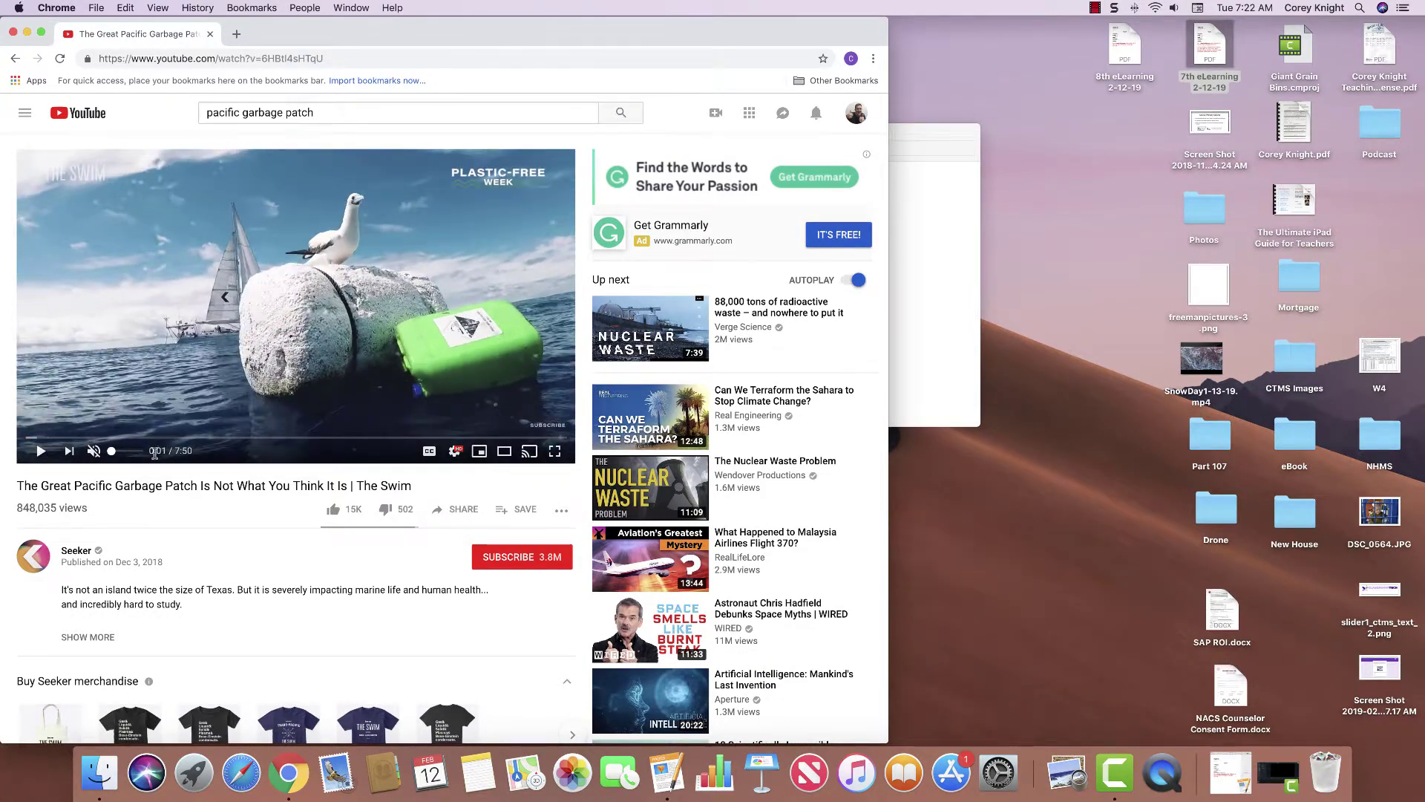
Exit full screen on the Forms window and size it beside the YouTube window.
left_click(295, 772)
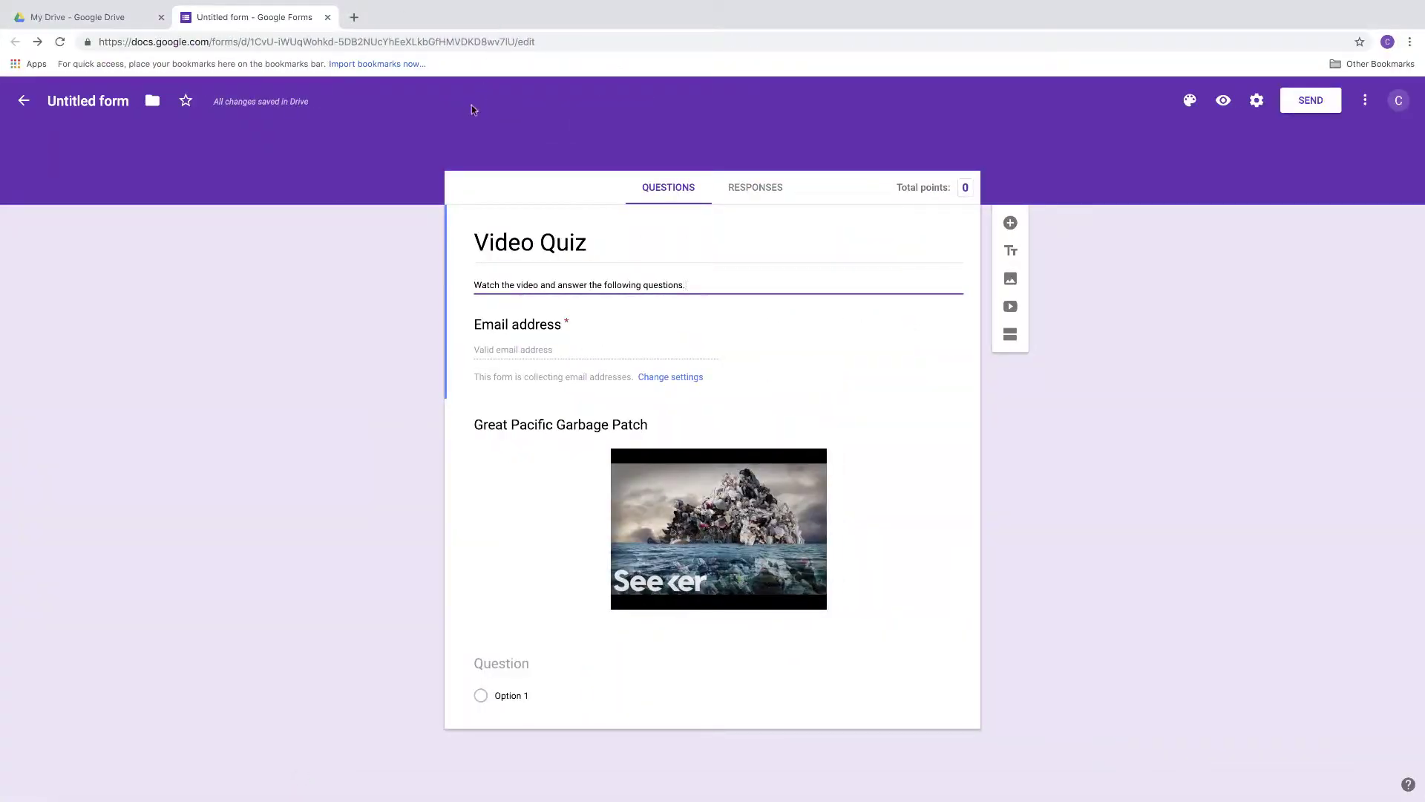
mouse_move(297, 4)
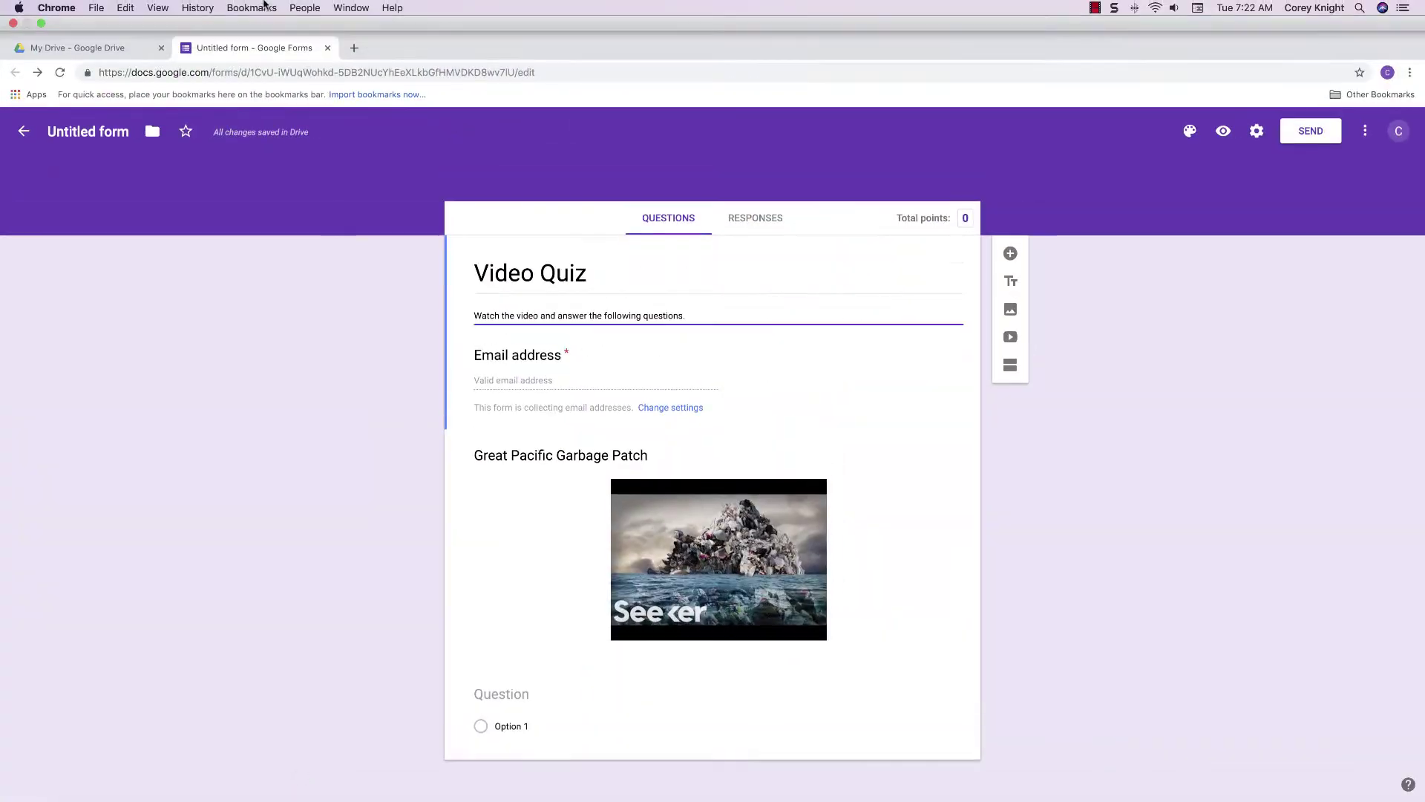
left_click(40, 24)
left_click_drag(681, 125, 1156, 13)
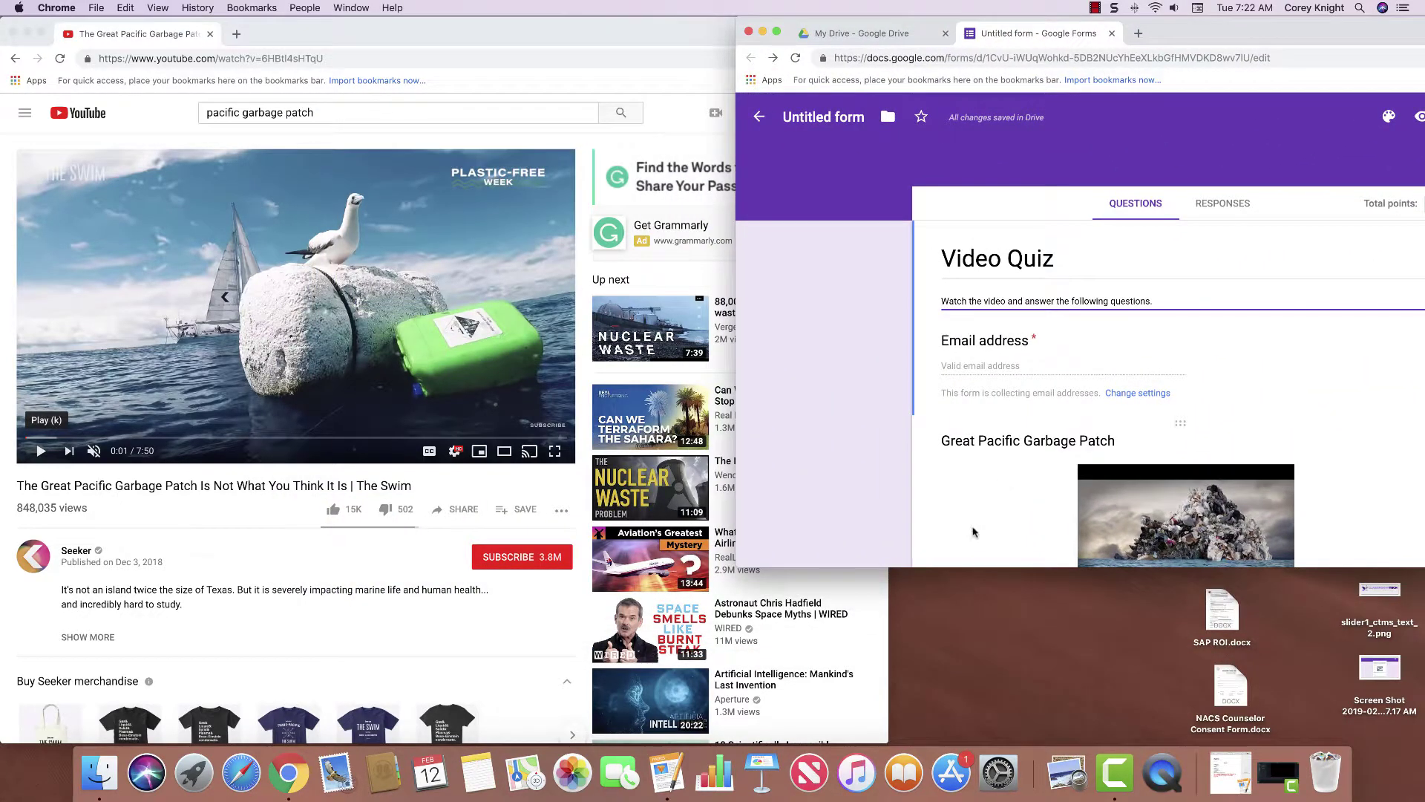
left_click_drag(926, 567, 922, 737)
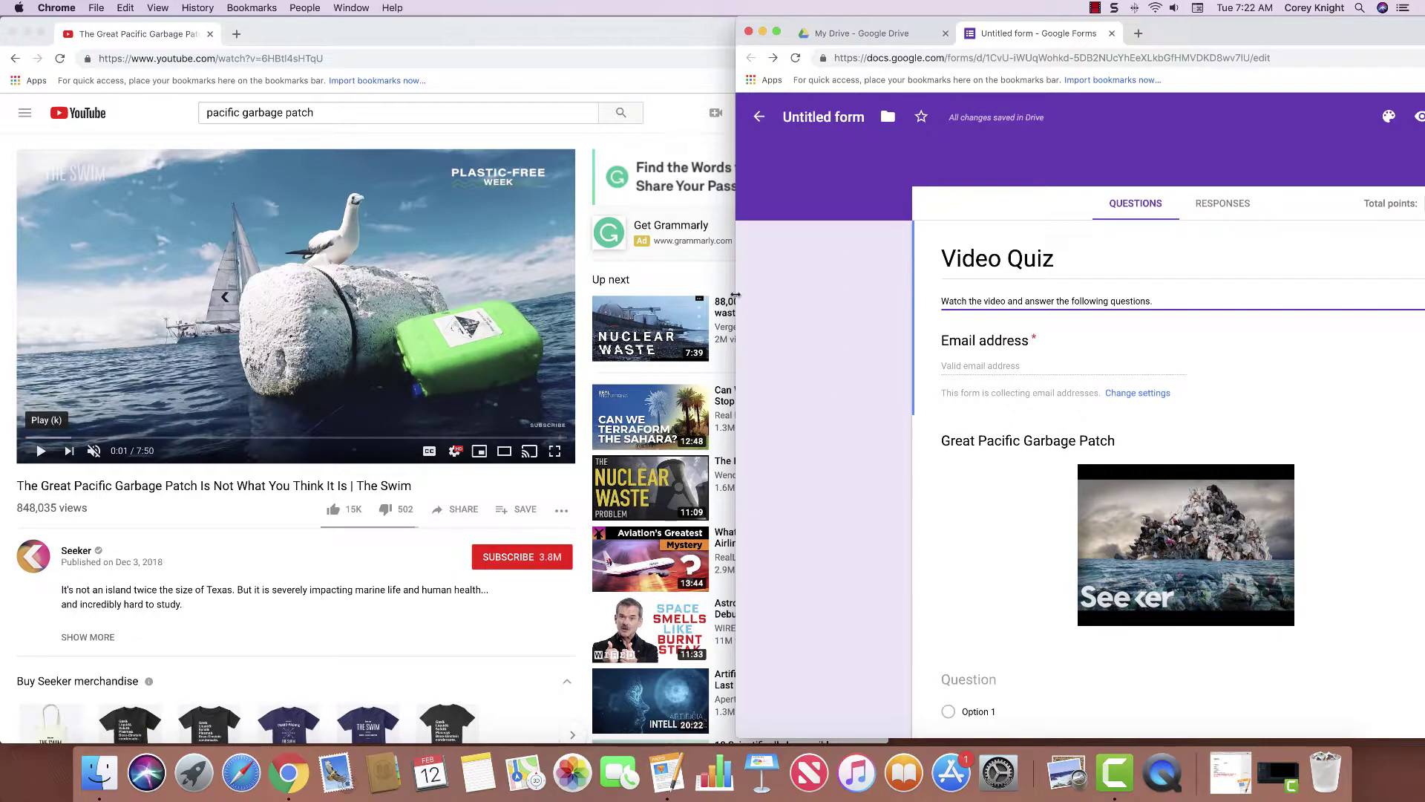
left_click_drag(736, 295, 581, 300)
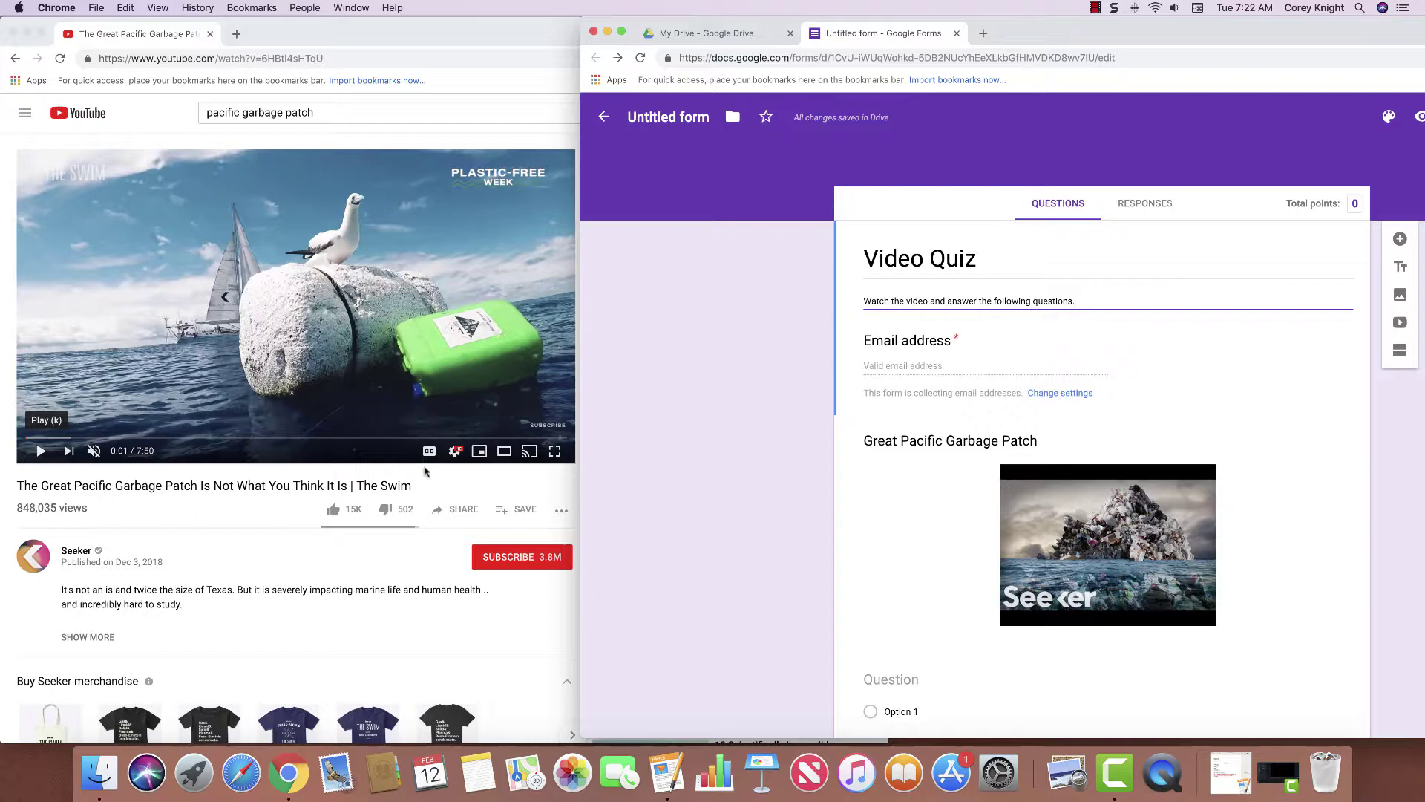
Enable captions on the Garbage Patch video and resume playback.
left_click(429, 452)
left_click(431, 453)
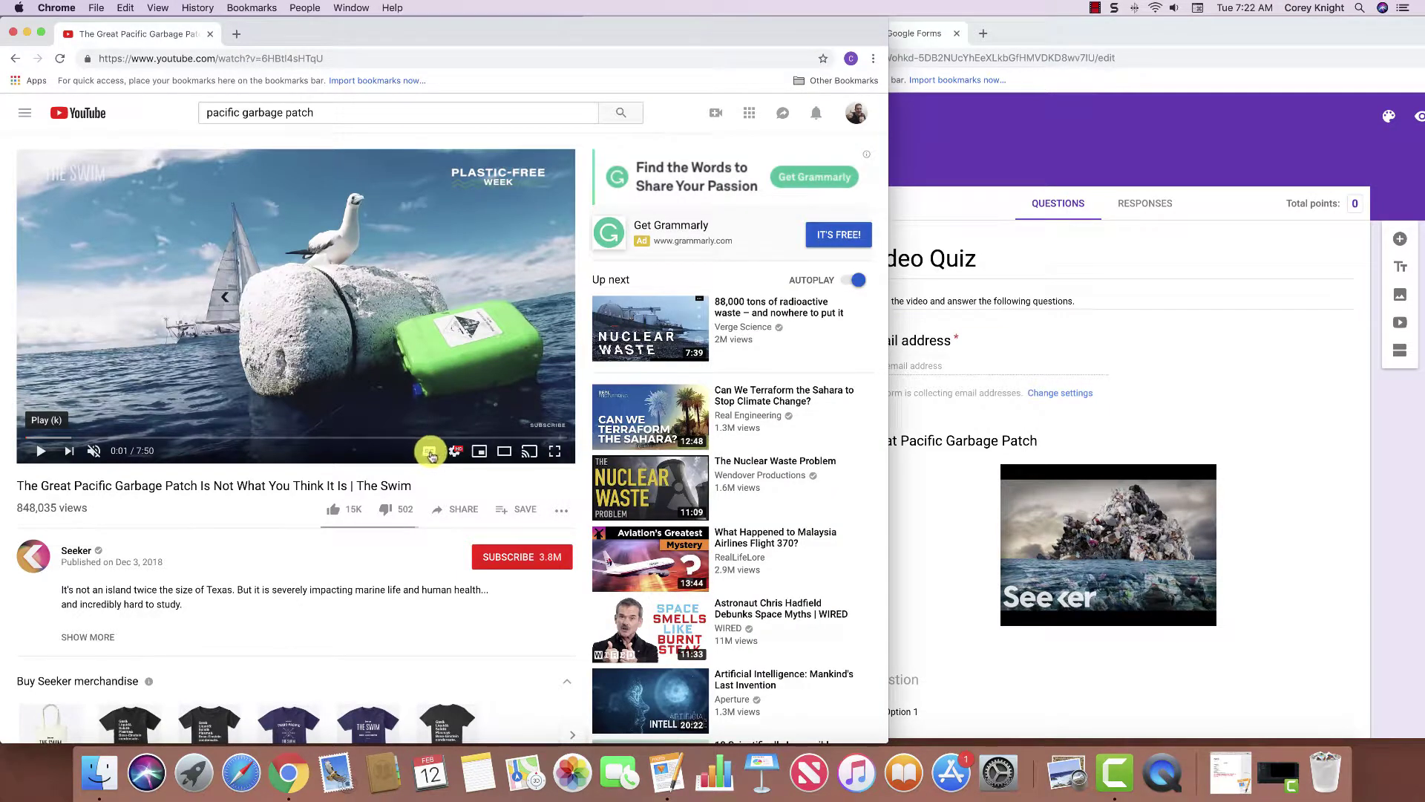
left_click(427, 451)
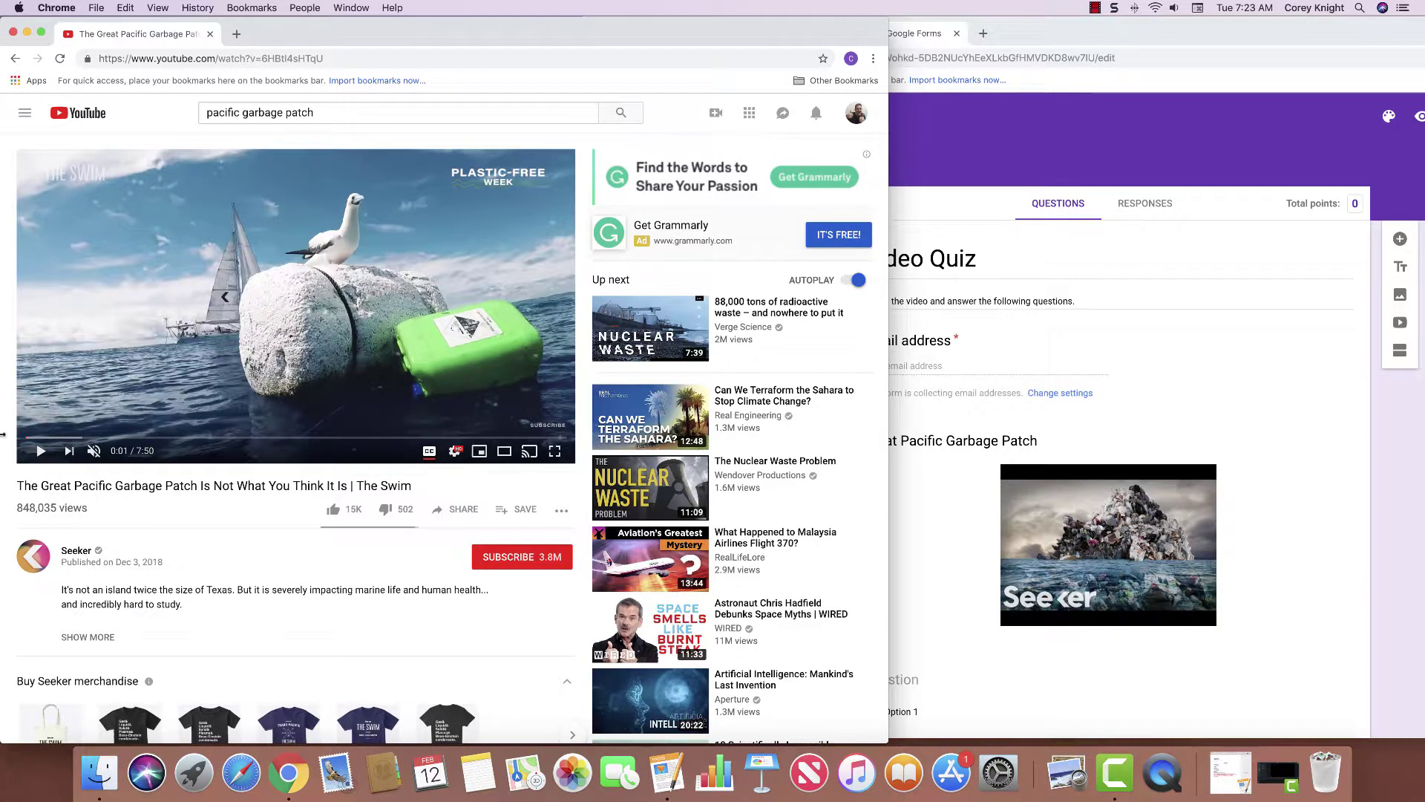
left_click(41, 448)
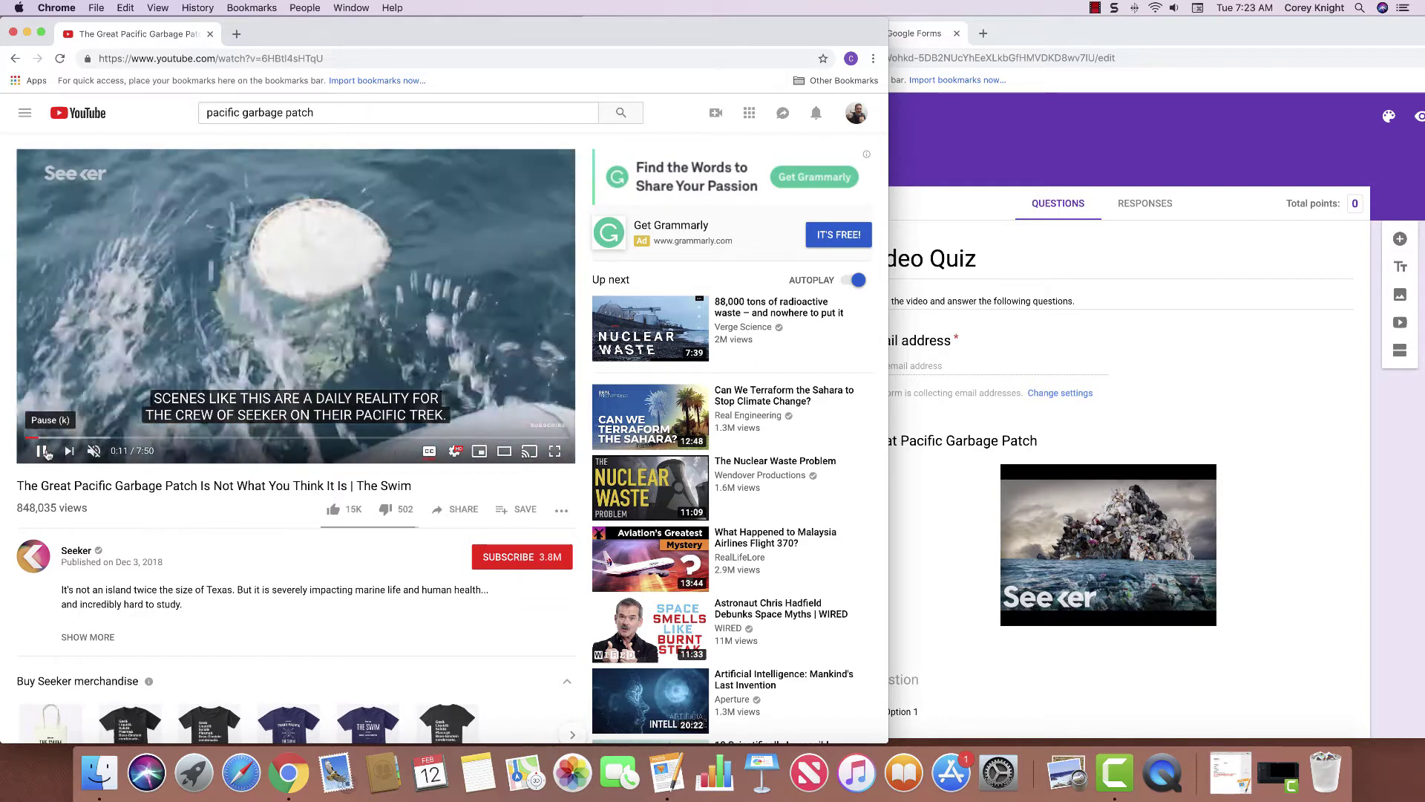
Pause the video and add the question 'The Great Pacific Garbage Patch is literally a giant island of trash.' with True and False choices.
left_click(42, 450)
left_click(902, 683)
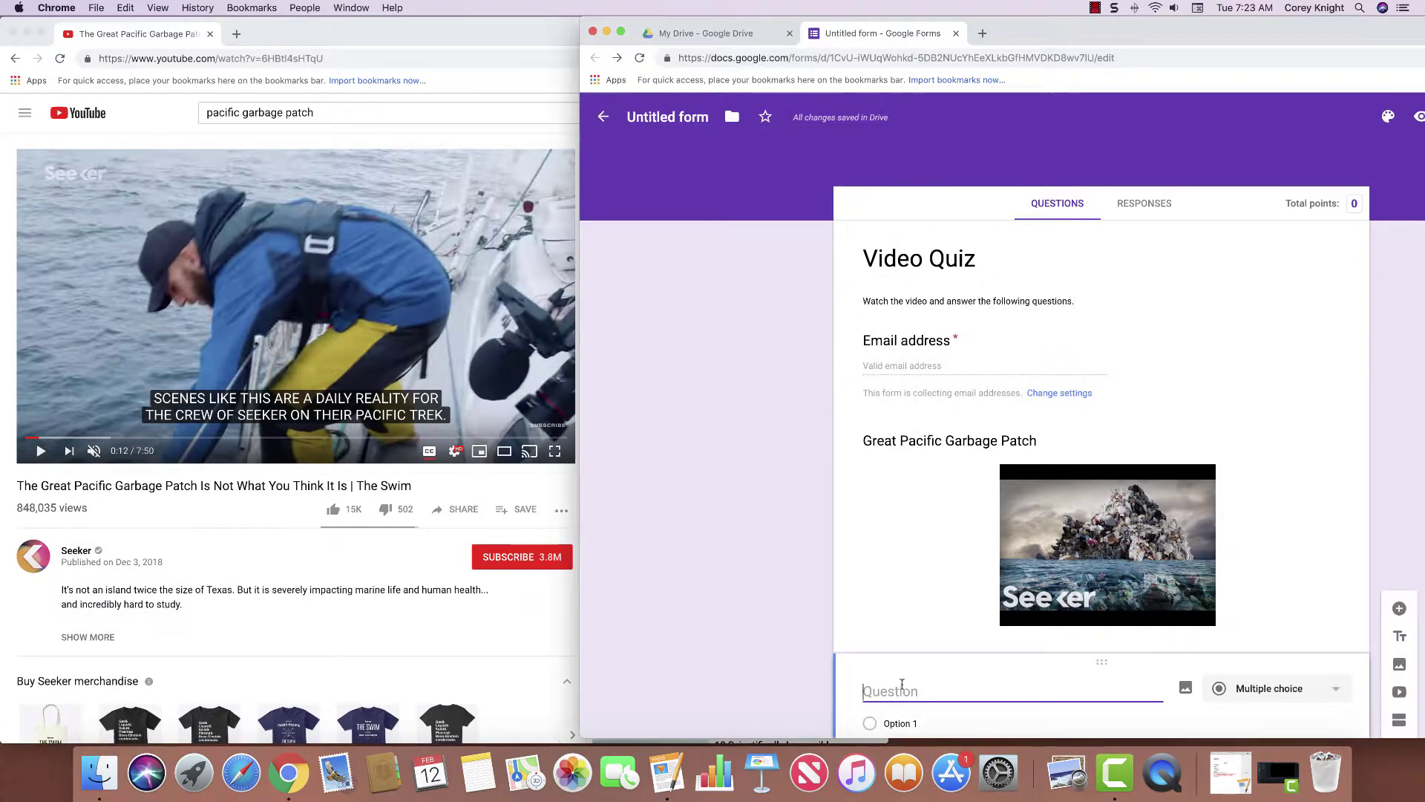
type("The Great Pacific Garbage Patch is literally a")
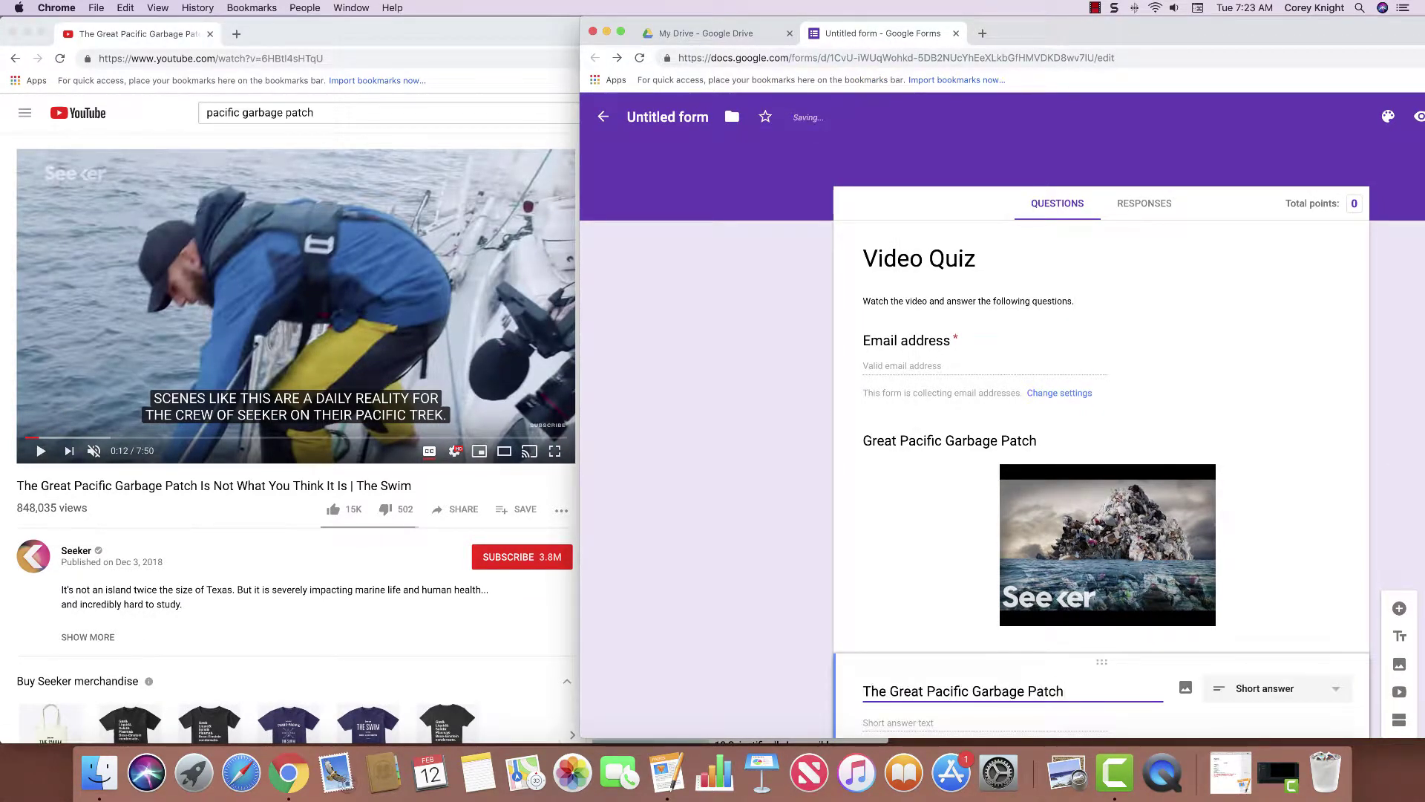
type(" giant island of trash.")
left_click(902, 667)
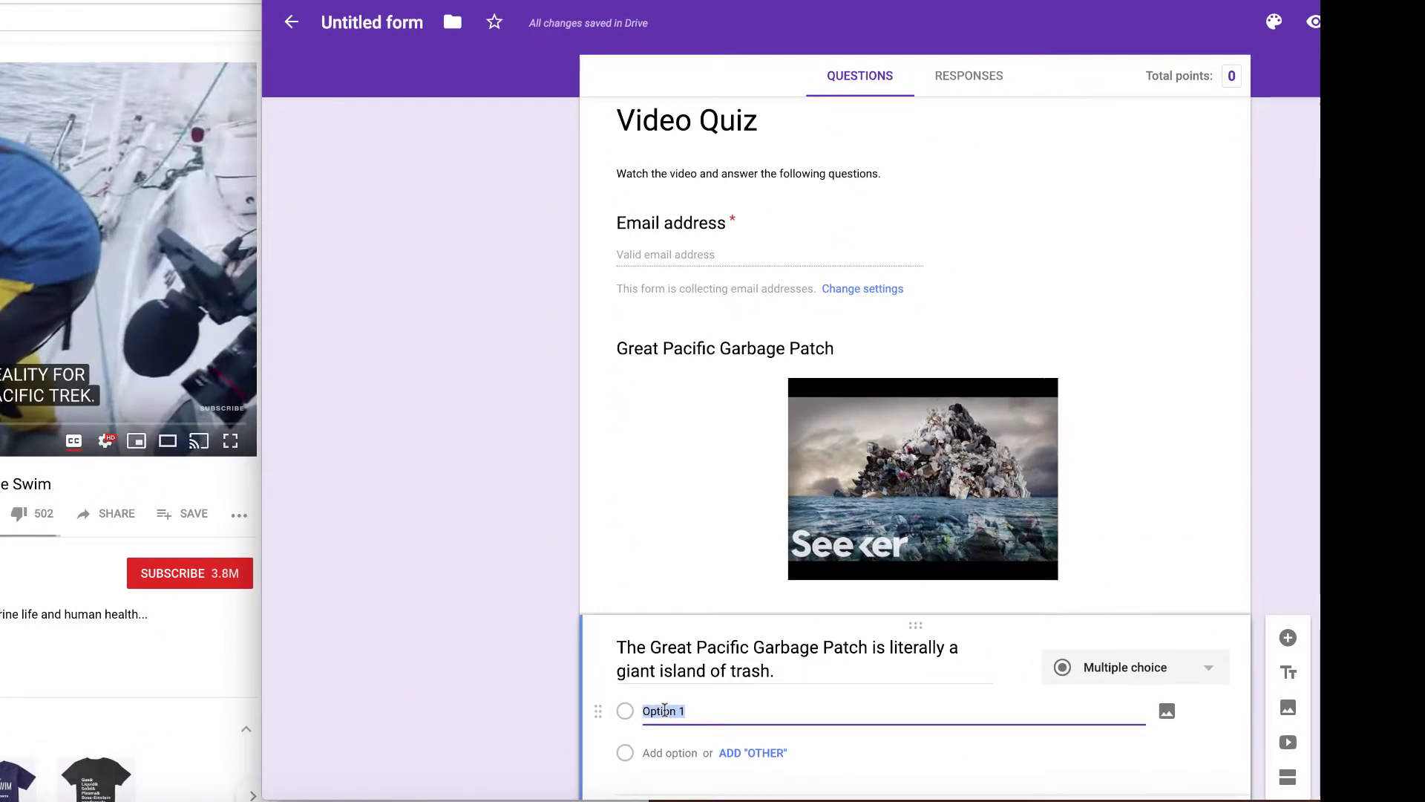
type("True")
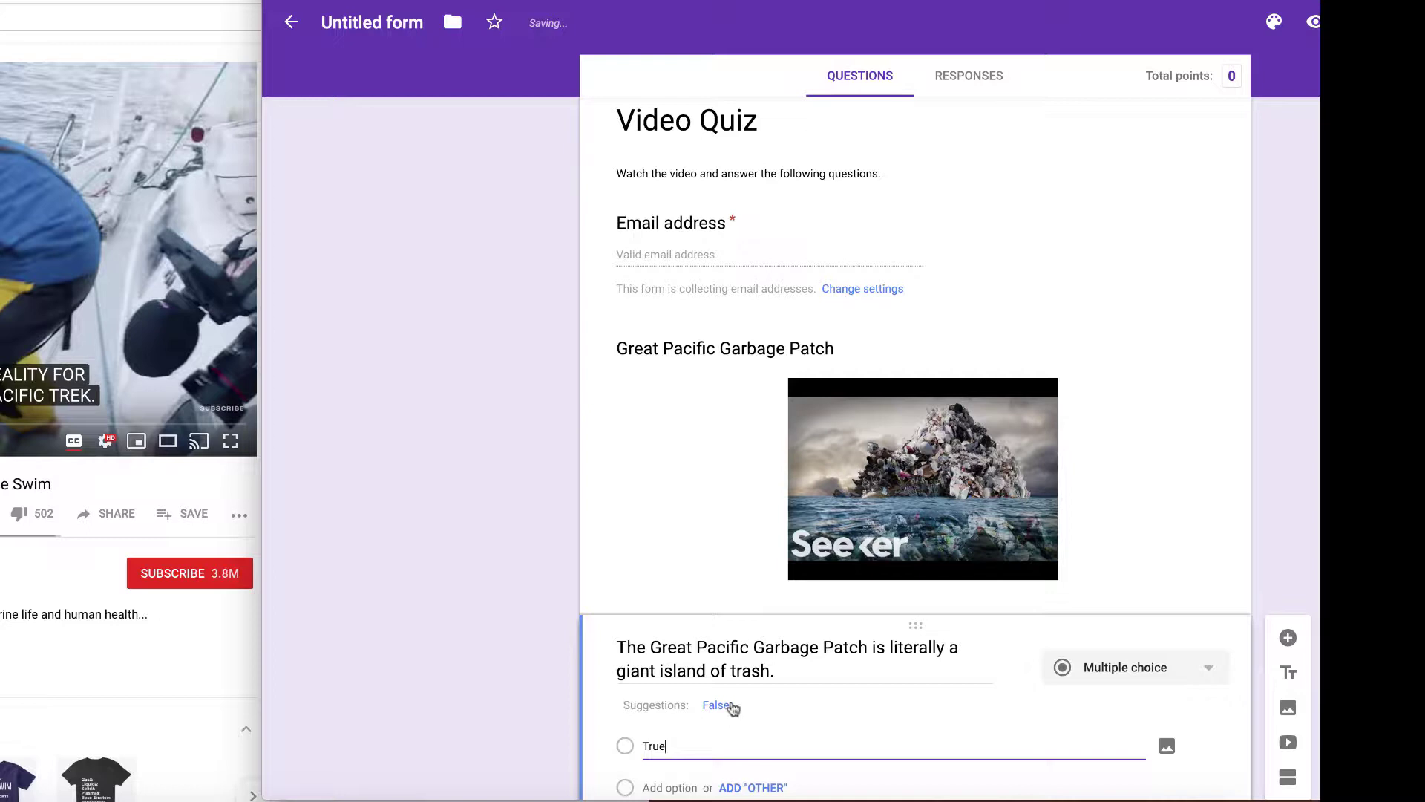
left_click(732, 707)
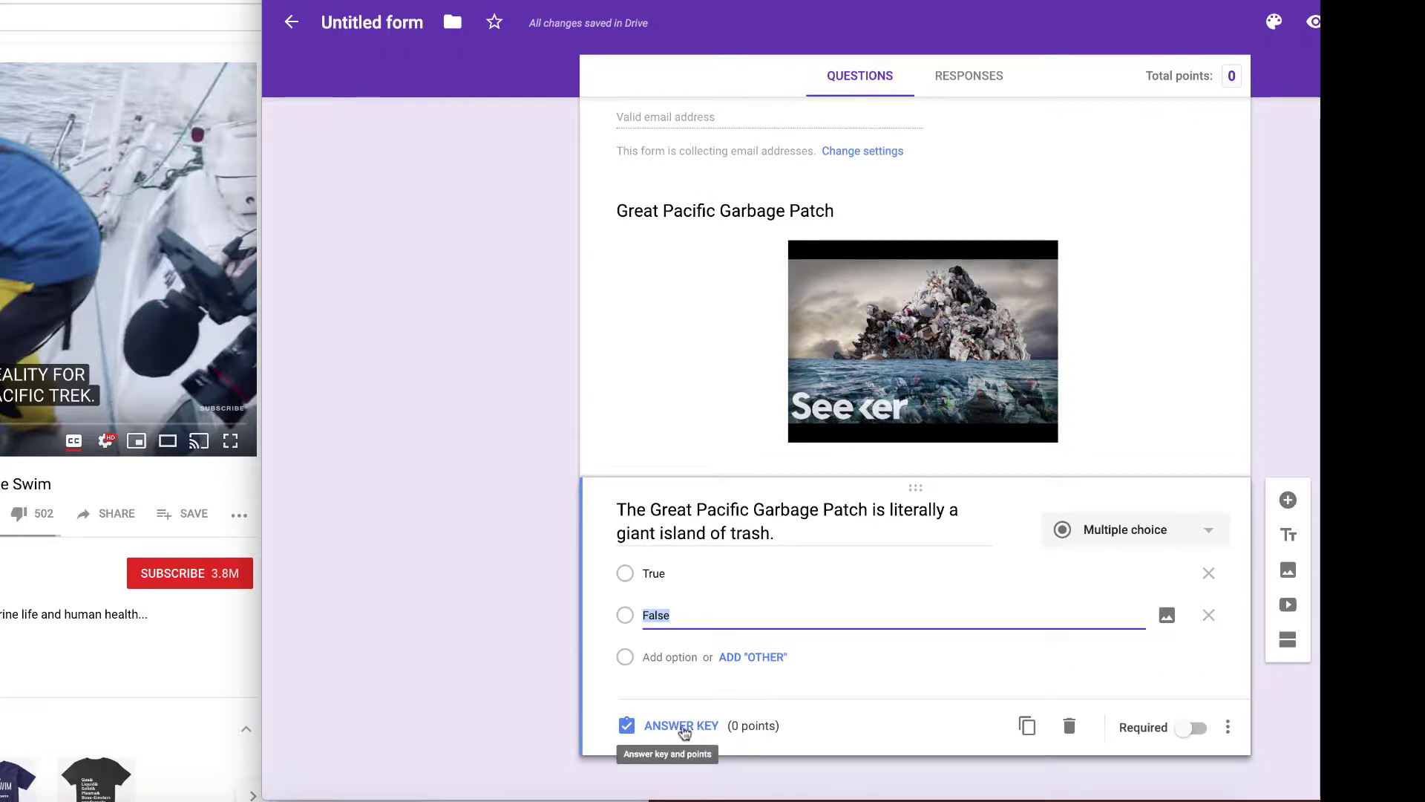
In the answer key, make the question worth 1 point with False as the correct answer.
left_click(683, 727)
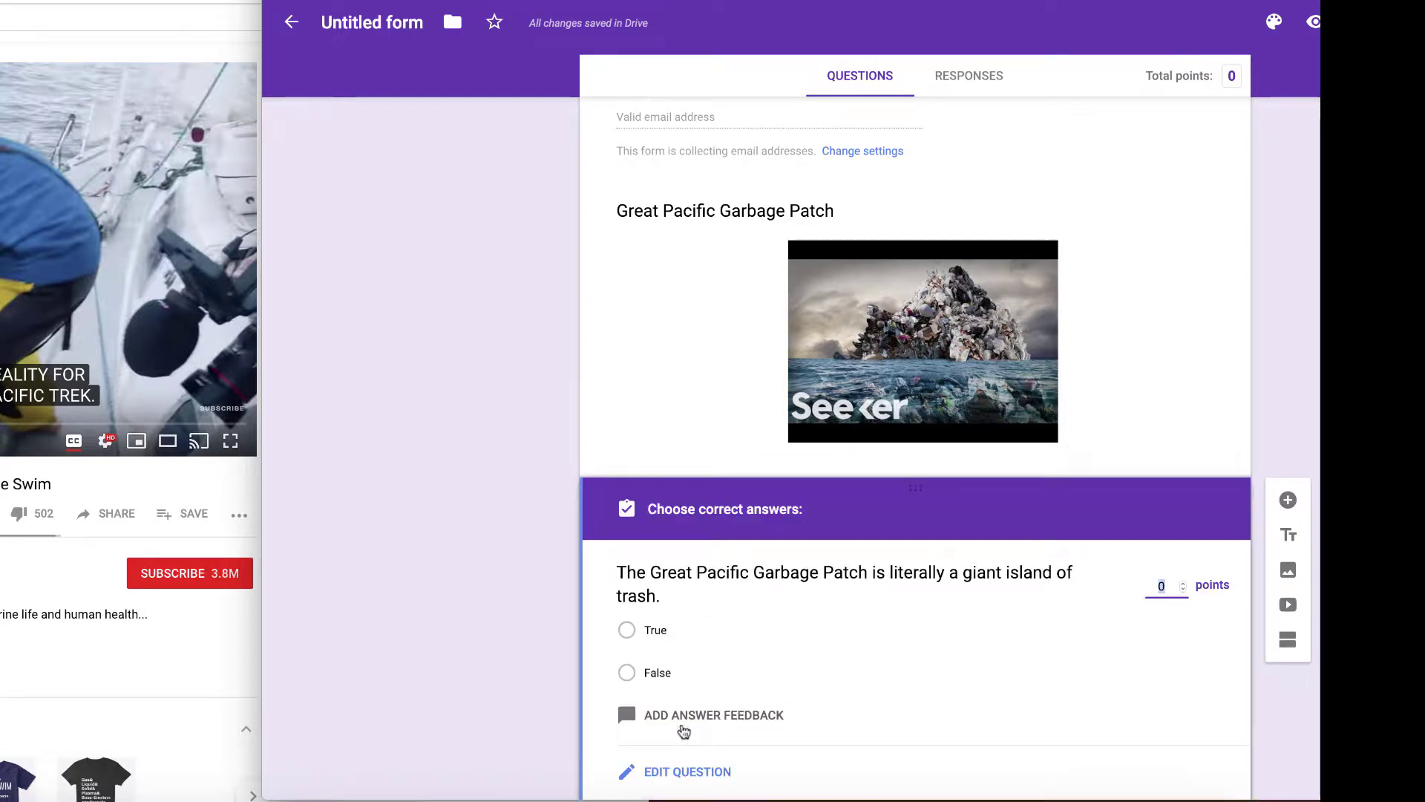
left_click(1183, 584)
scroll(646, 701, "down", 2)
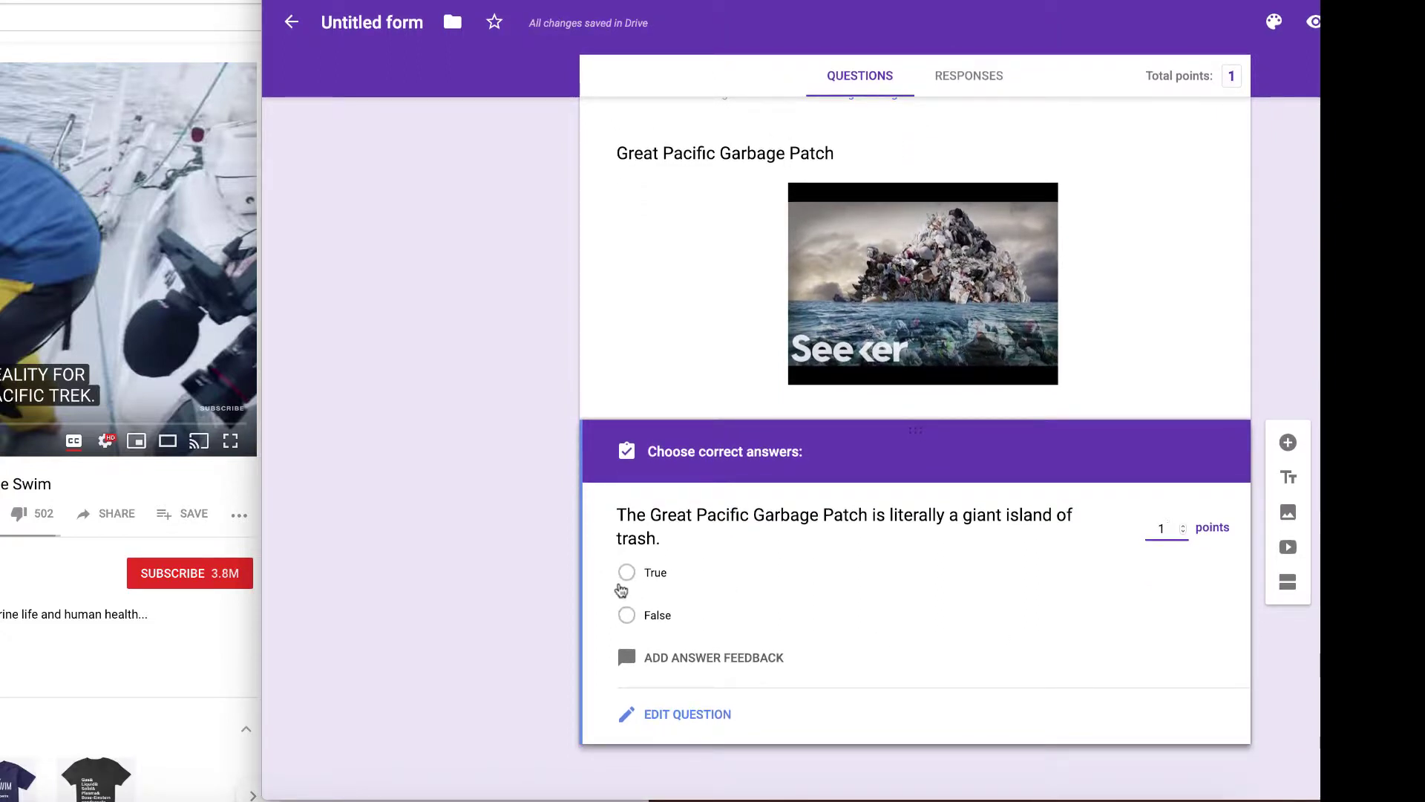
left_click(627, 616)
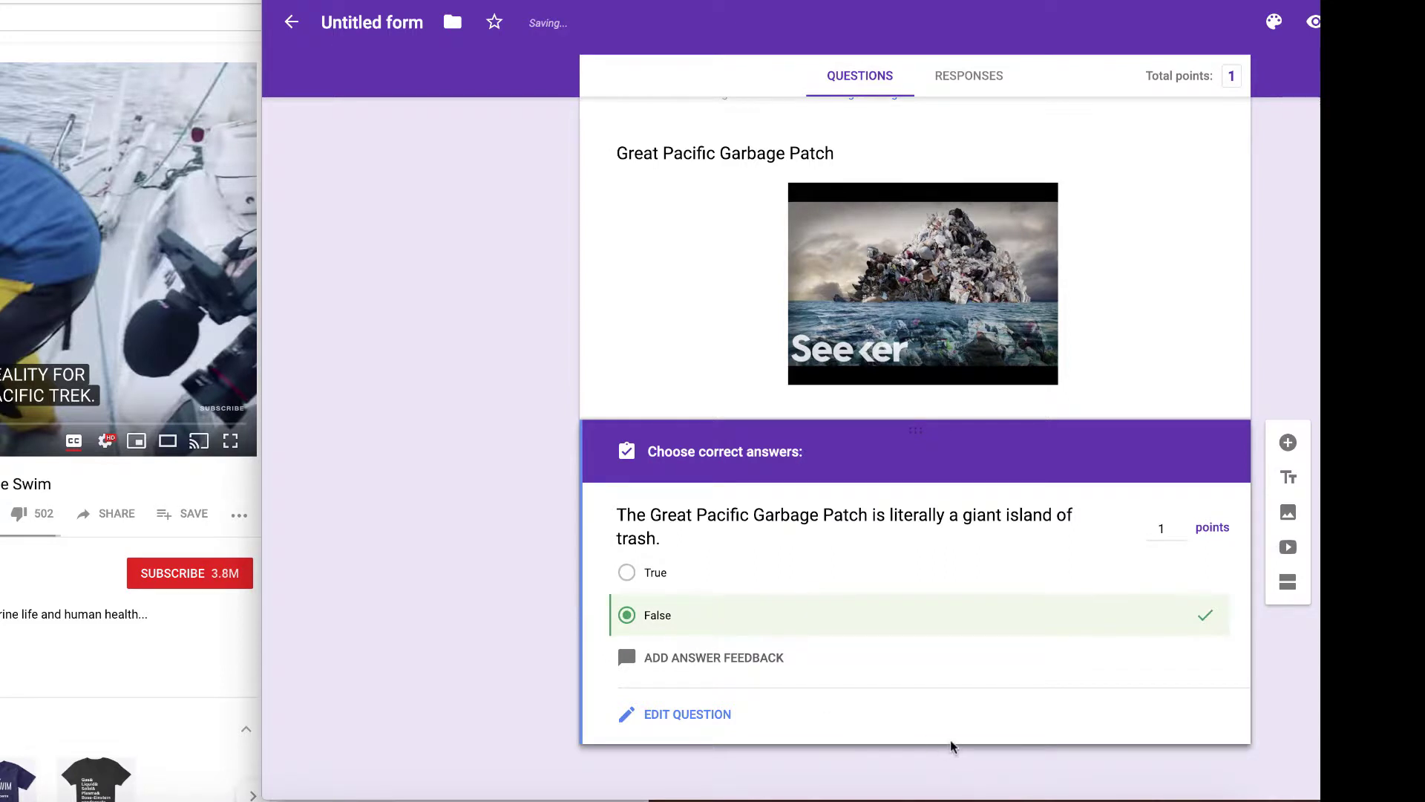
left_click(671, 720)
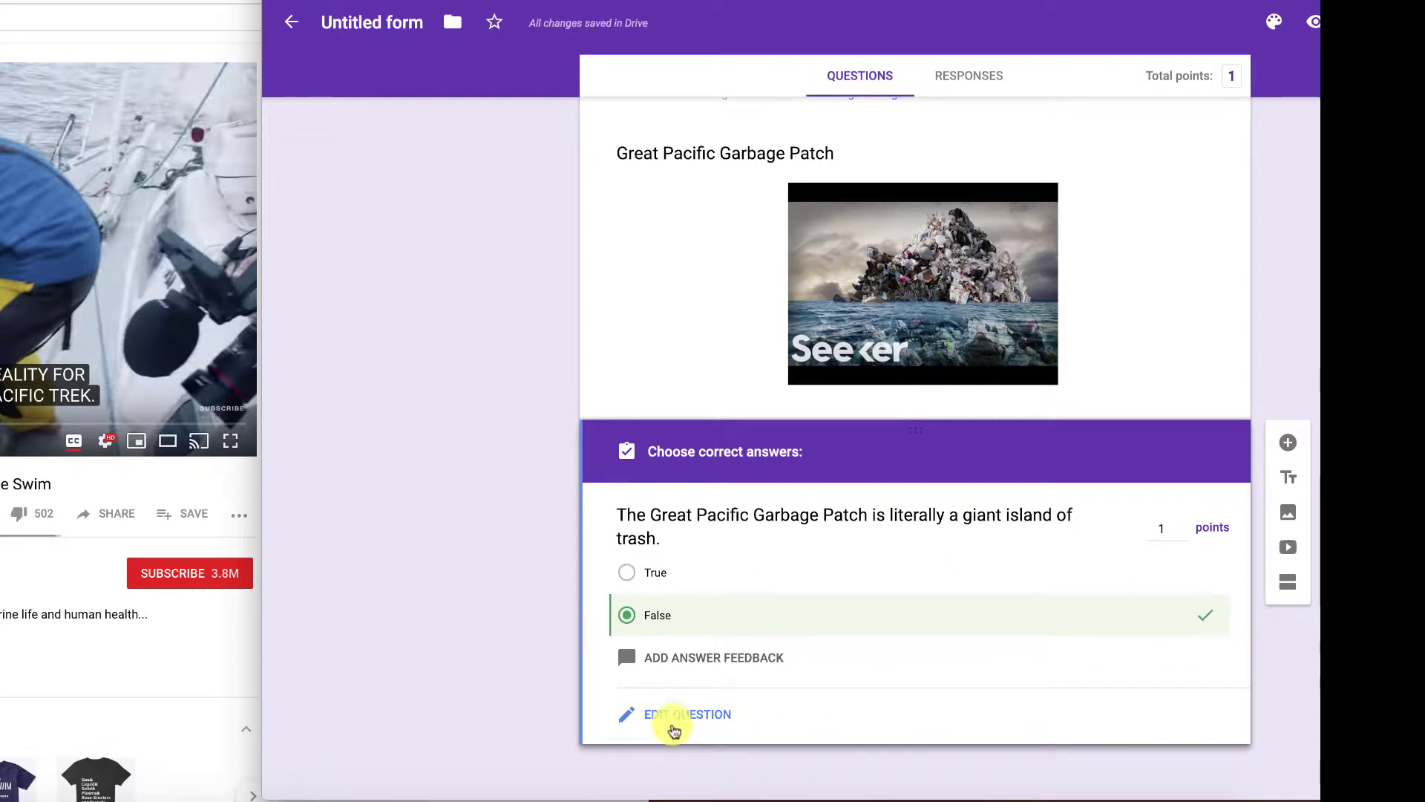
Insert a new Short answer question after the True/False one and start on its question text.
left_click(1289, 443)
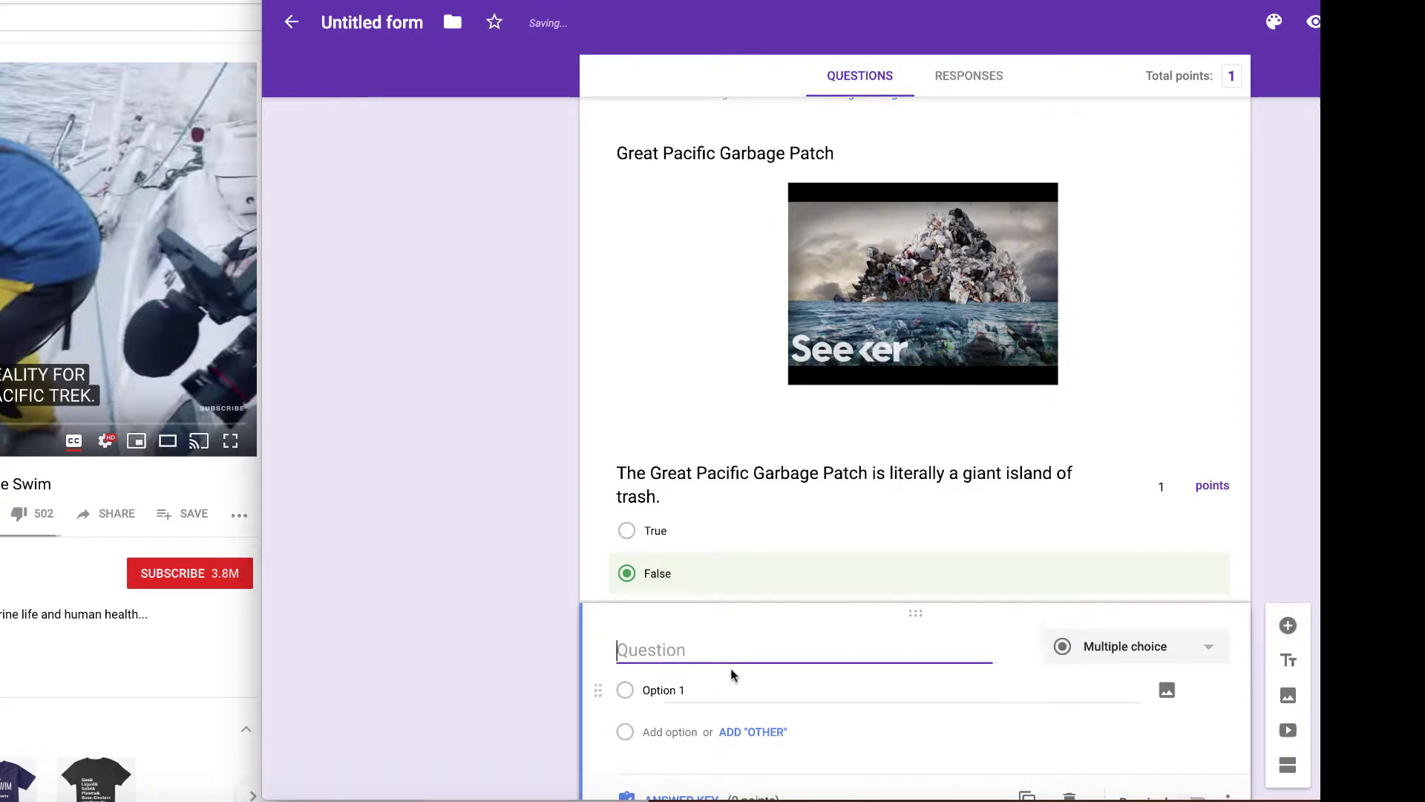
left_click(1106, 649)
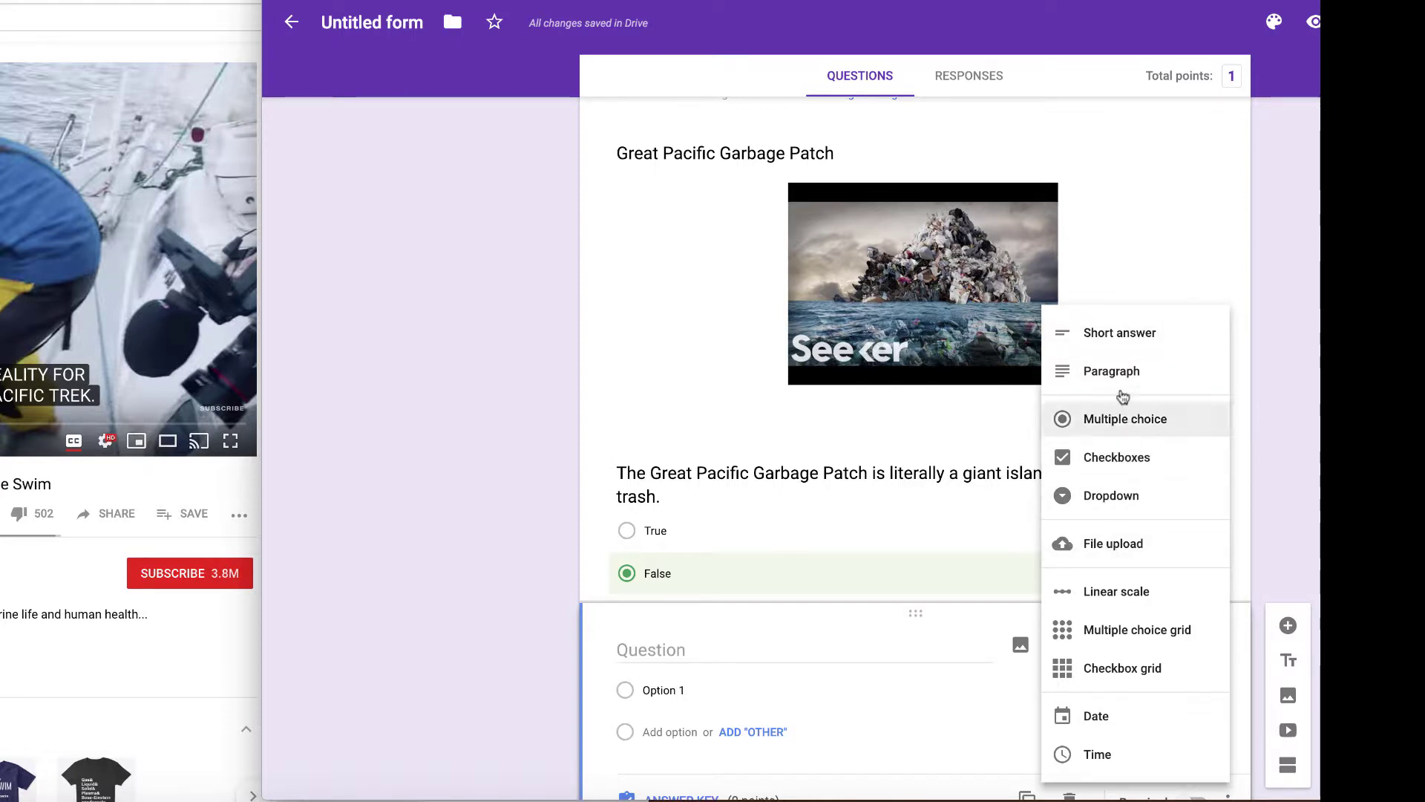
left_click(1104, 340)
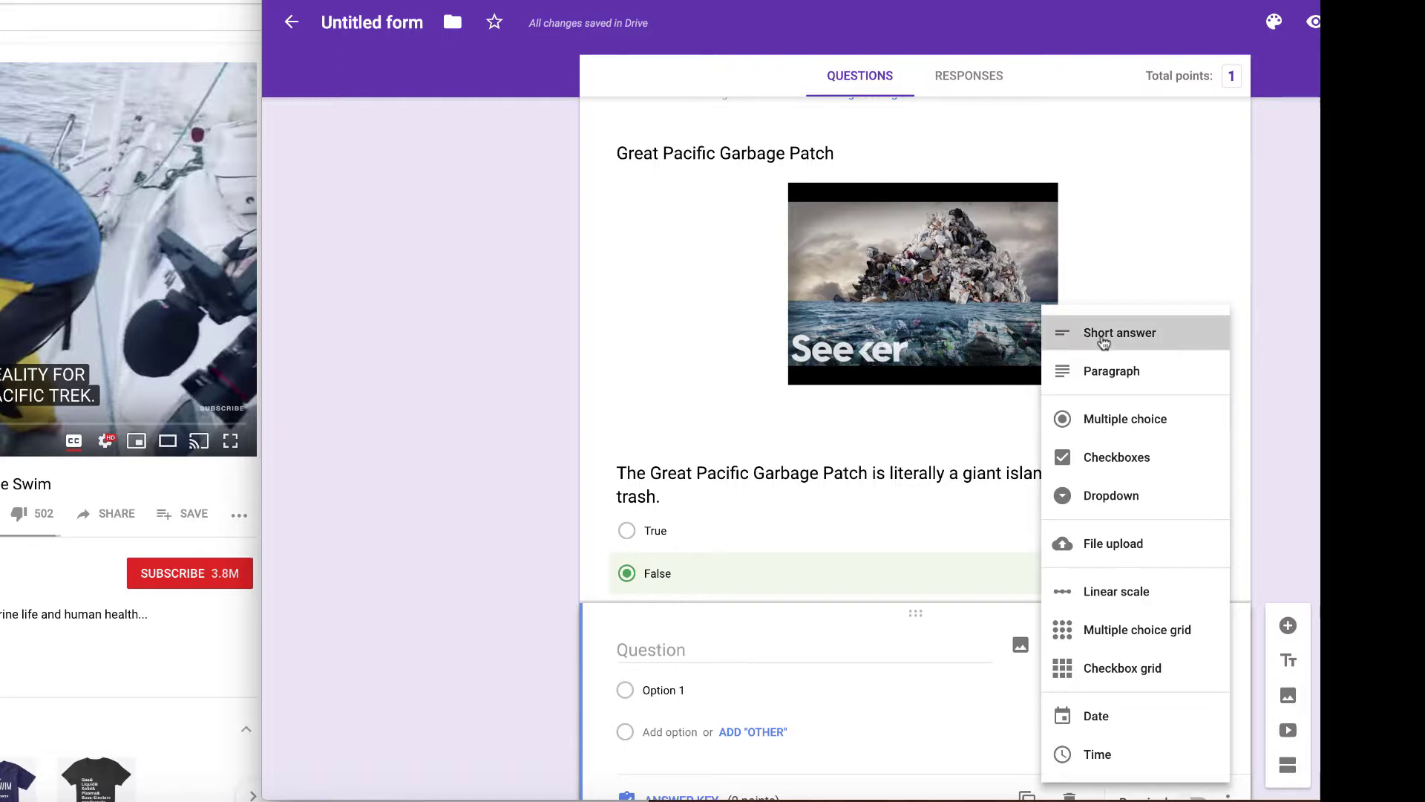
left_click(659, 647)
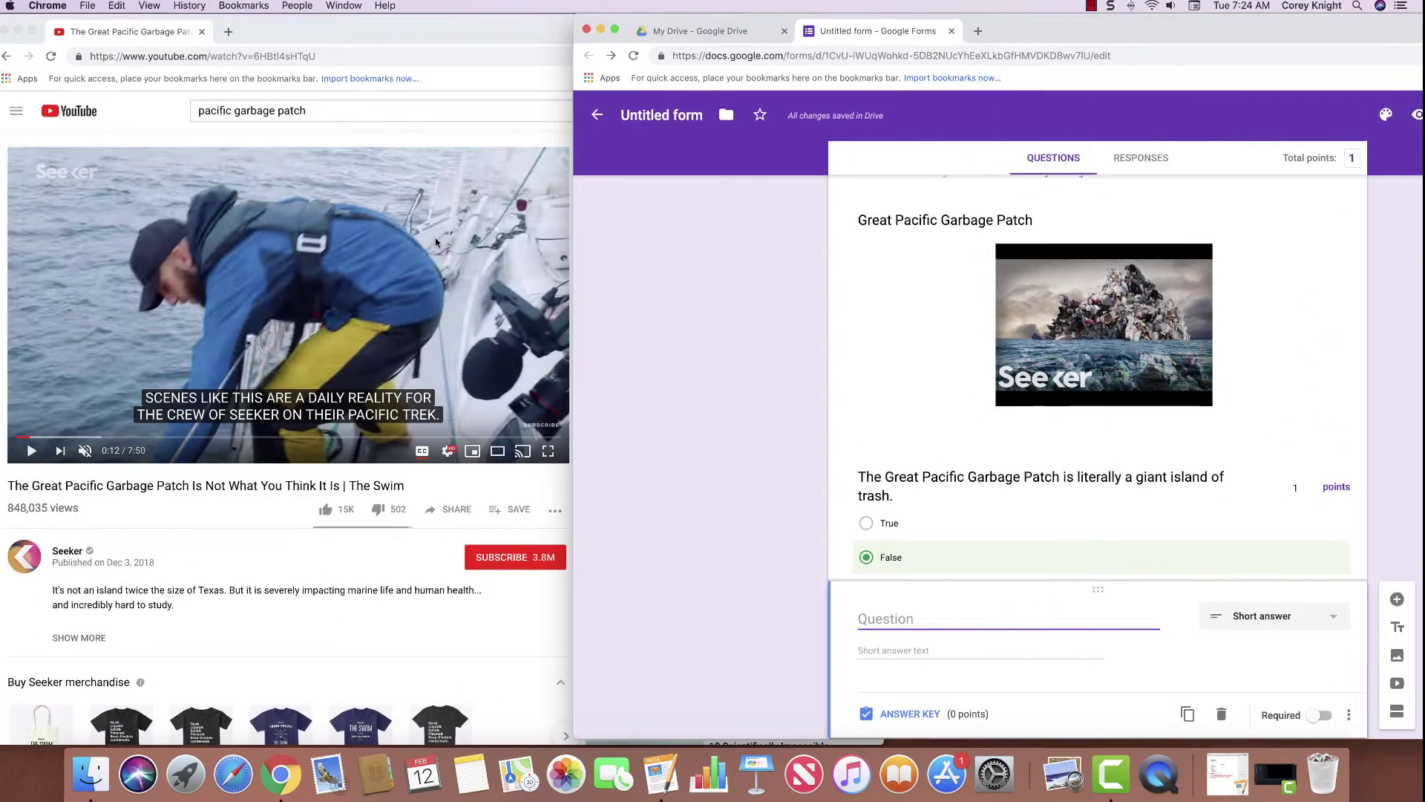
Enlarge the Forms window and select the quiz's shareable link in Send form's Link option.
left_click_drag(576, 312, 83, 329)
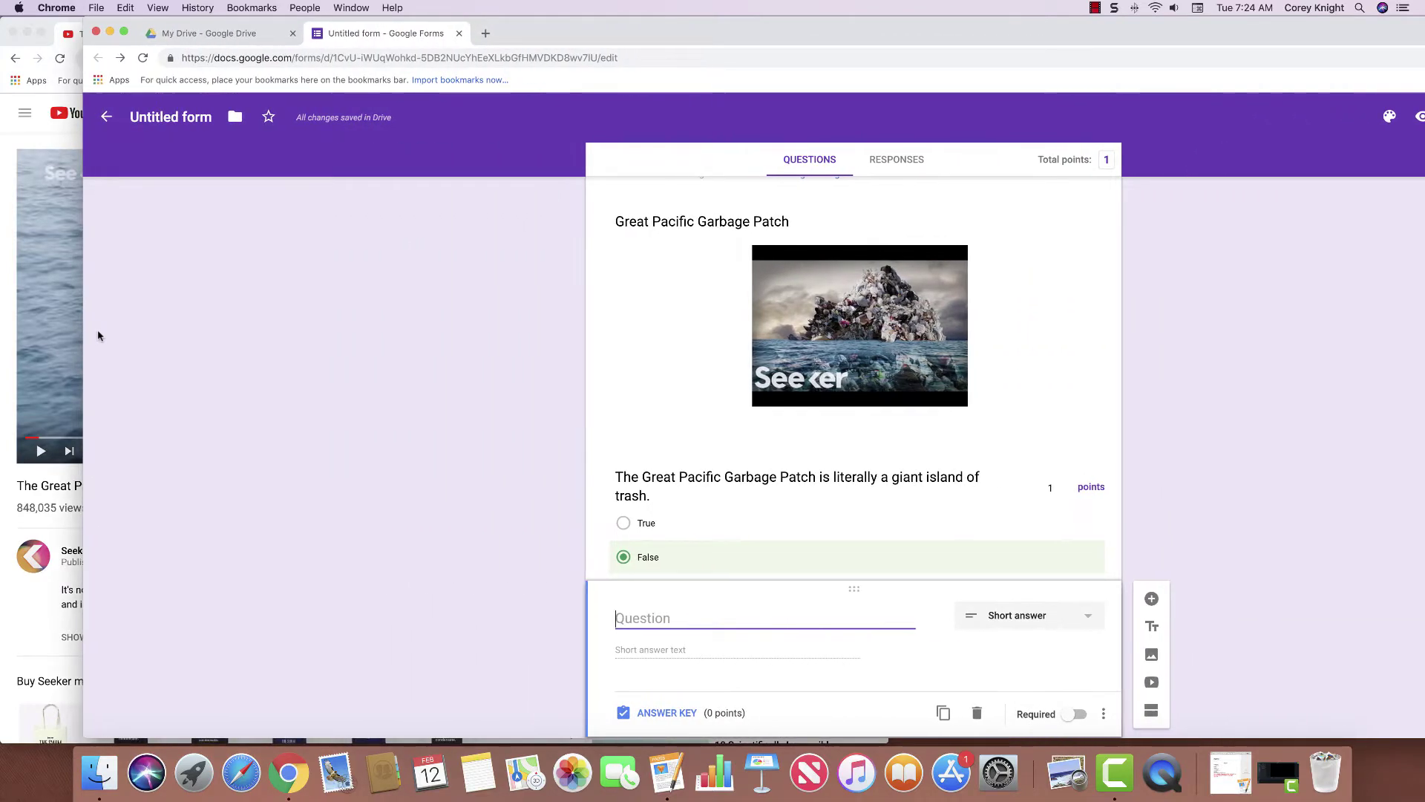
left_click_drag(982, 37, 847, 37)
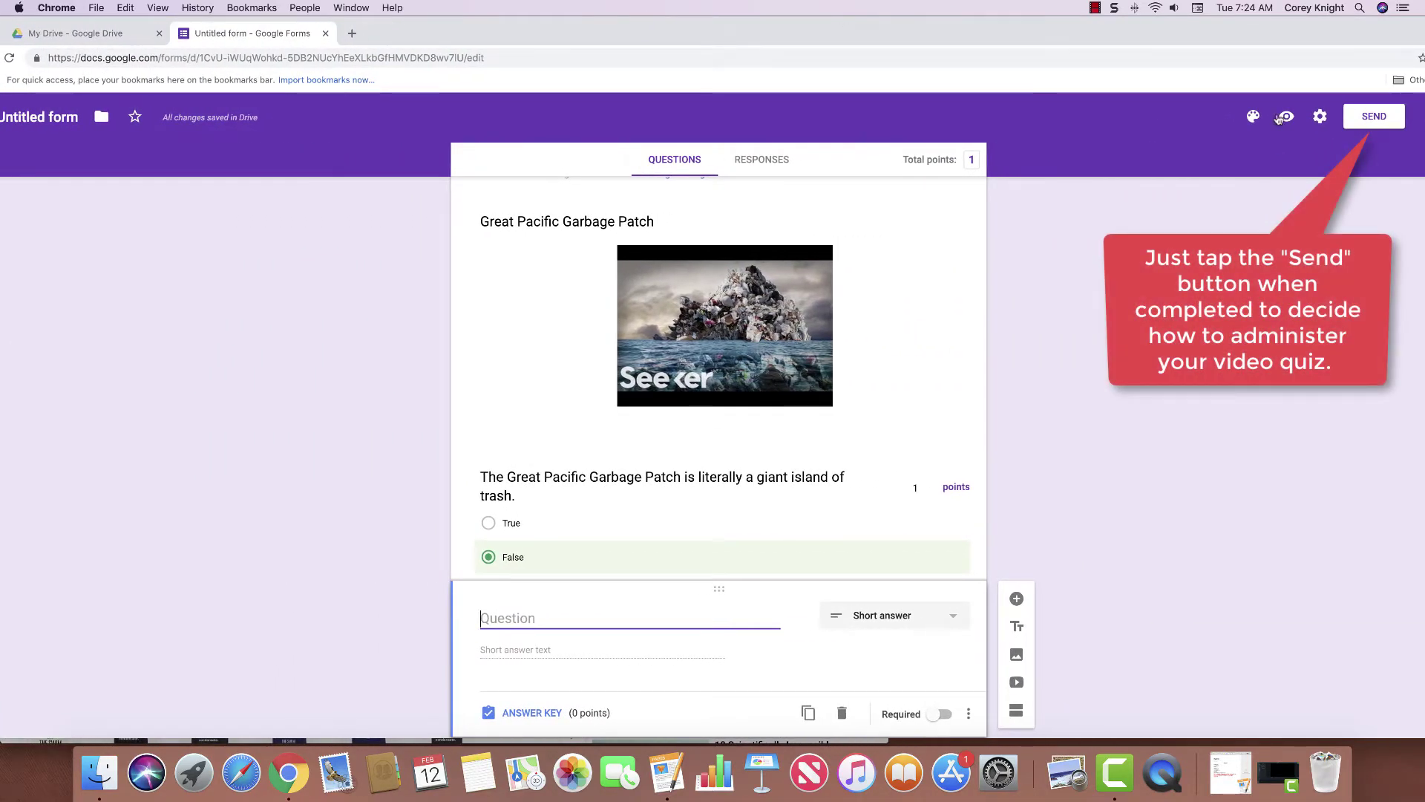
left_click(1380, 125)
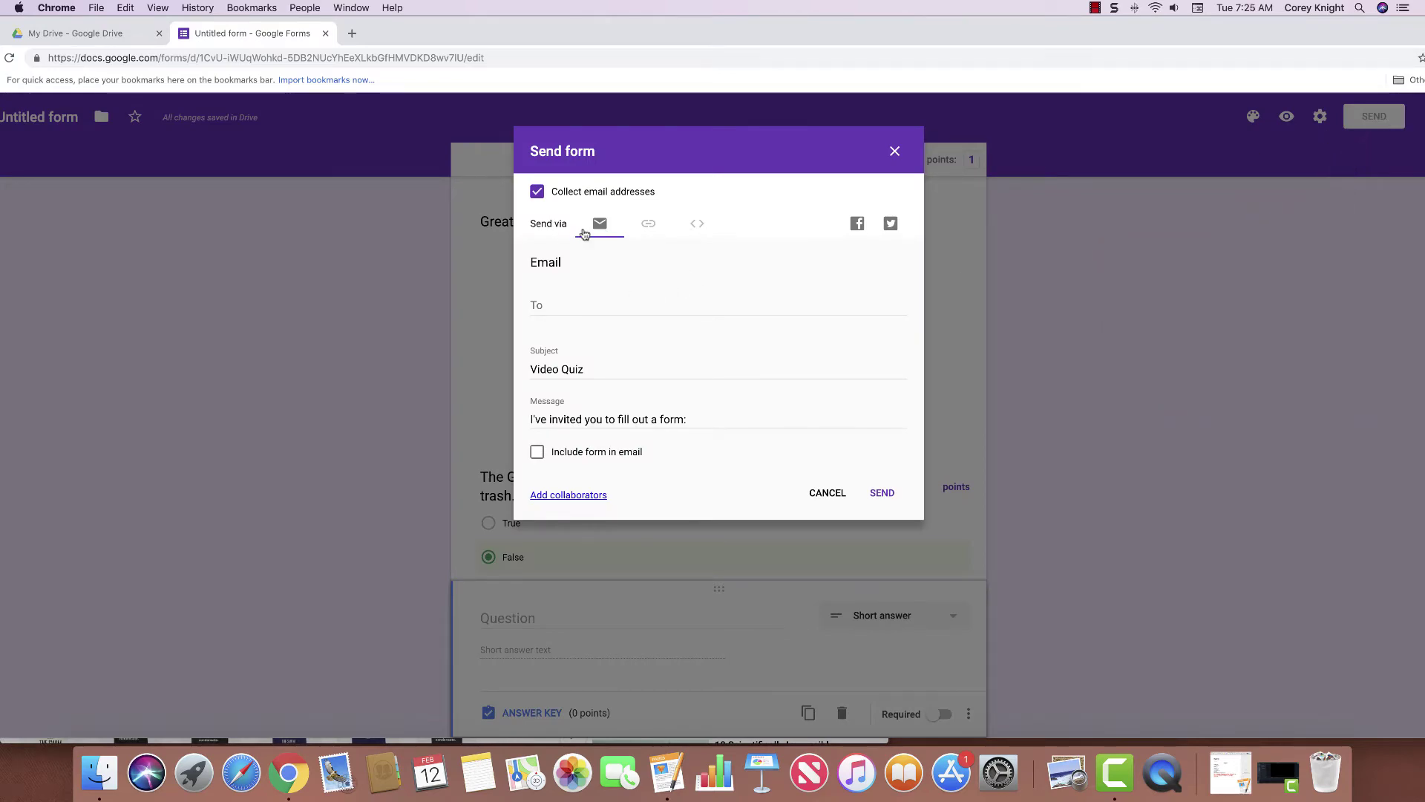
left_click(649, 223)
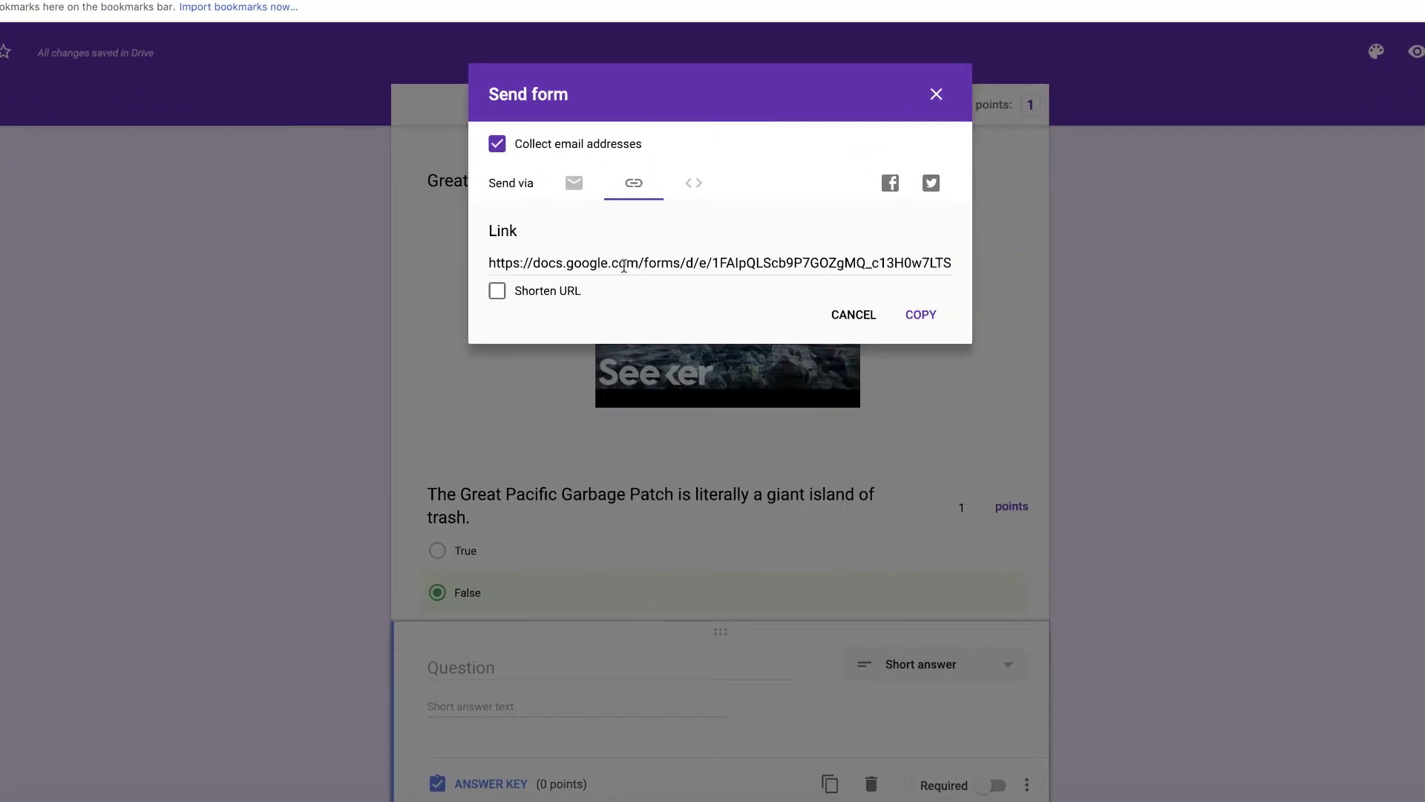
left_click(624, 265)
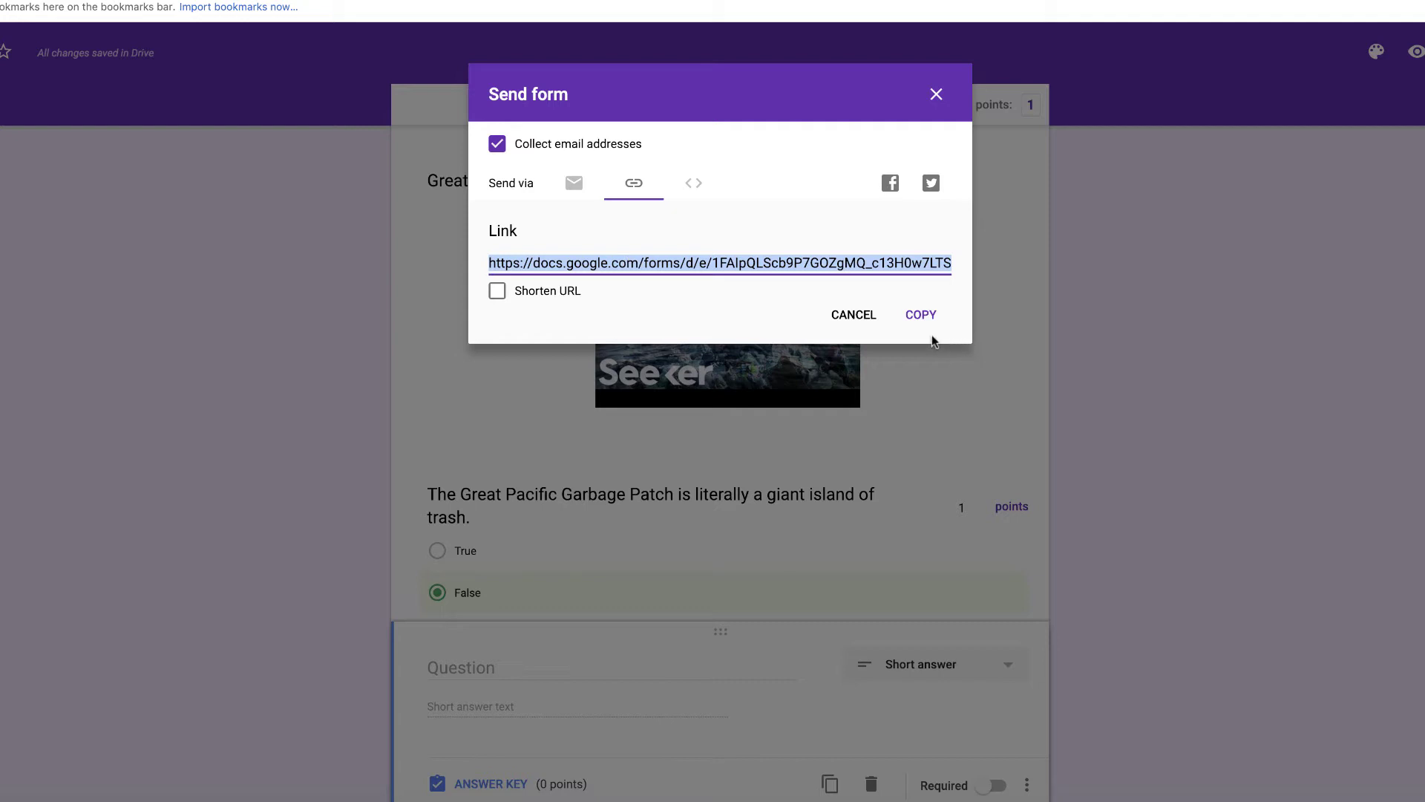